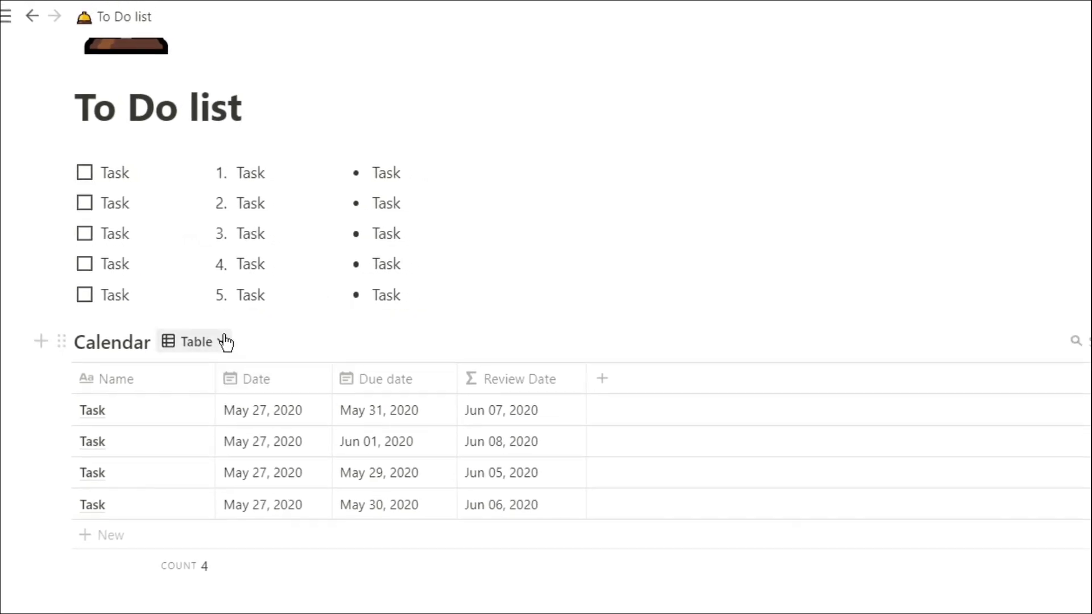
Show the finished Calendar table's list of views, then close it again.
click(225, 342)
click(224, 342)
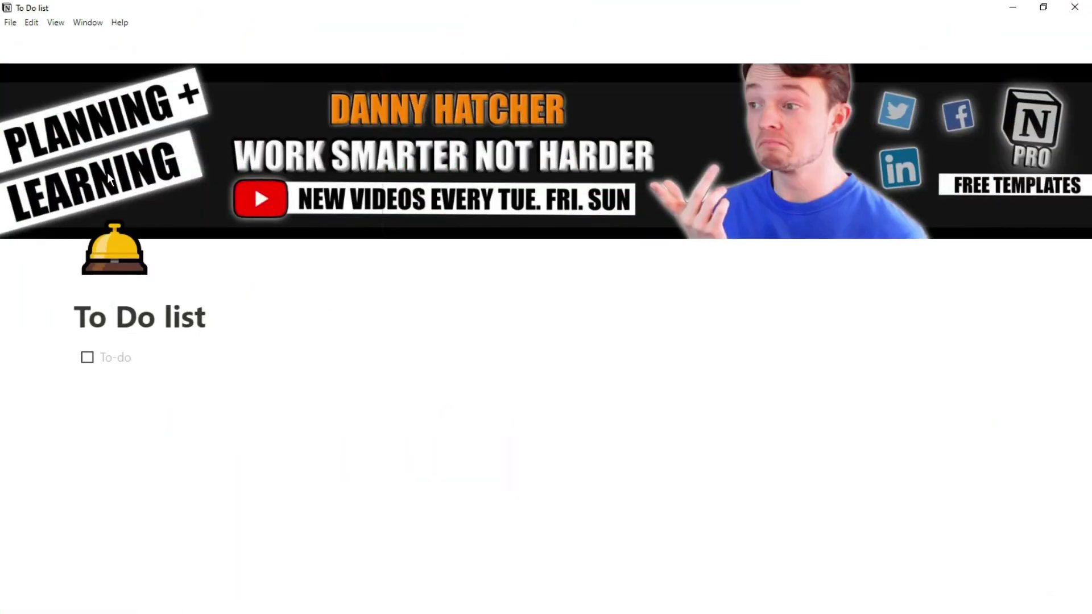
Duplicate the Task to-do, and add bulleted Task items and a two-item numbered list.
key(Escape)
key(ctrl+d)
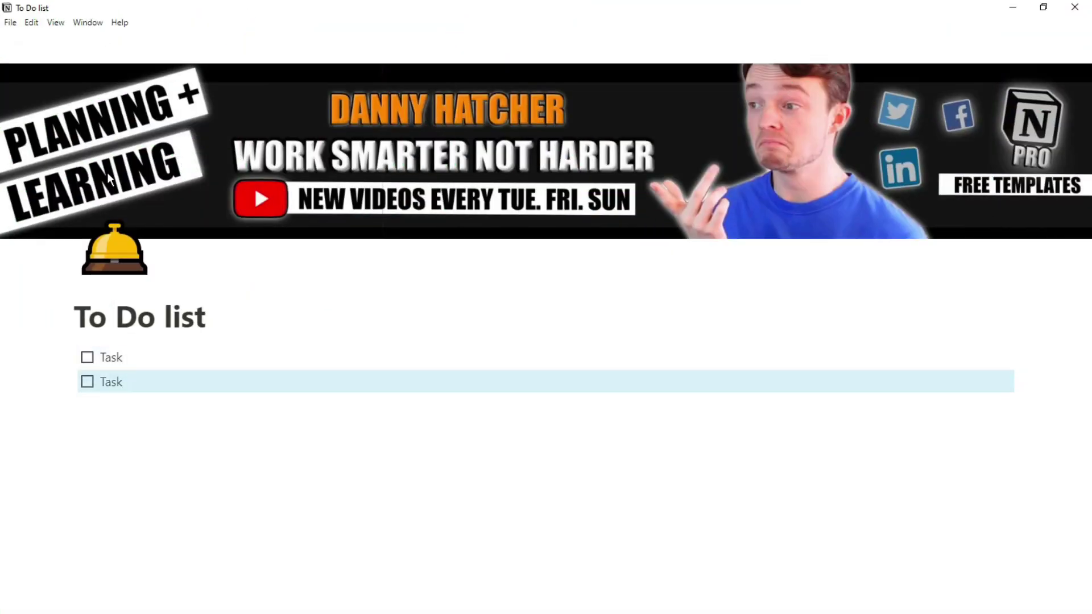
key(ctrl+d)
key(ctrl+d)
key(ctrl+d)
click(114, 477)
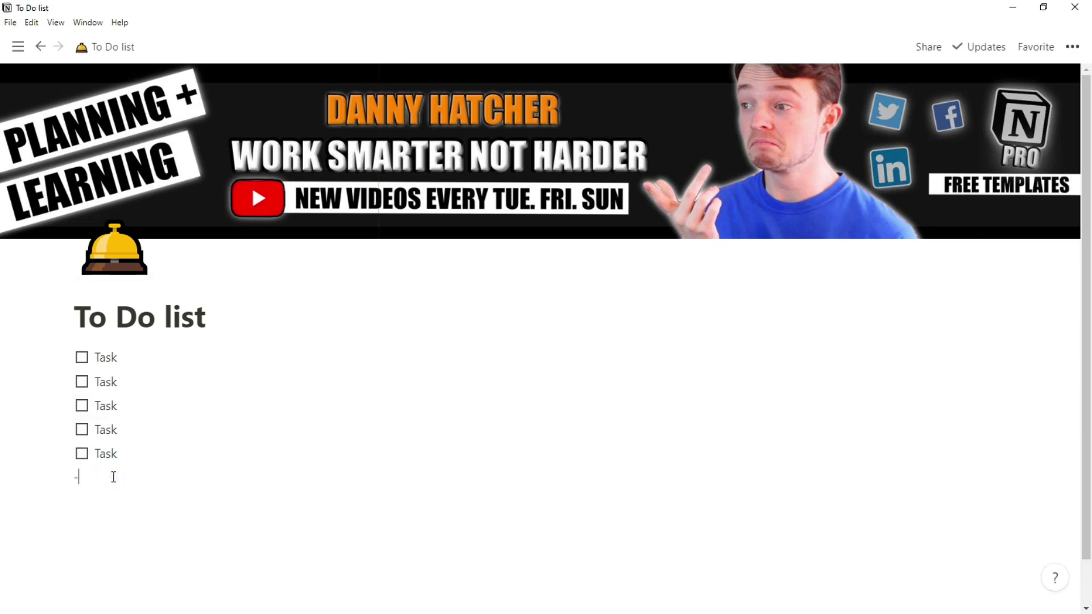
text(Task)
key(Escape)
key(ctrl+d)
key(ctrl+d)
key(ctrl+d)
key(ctrl+d)
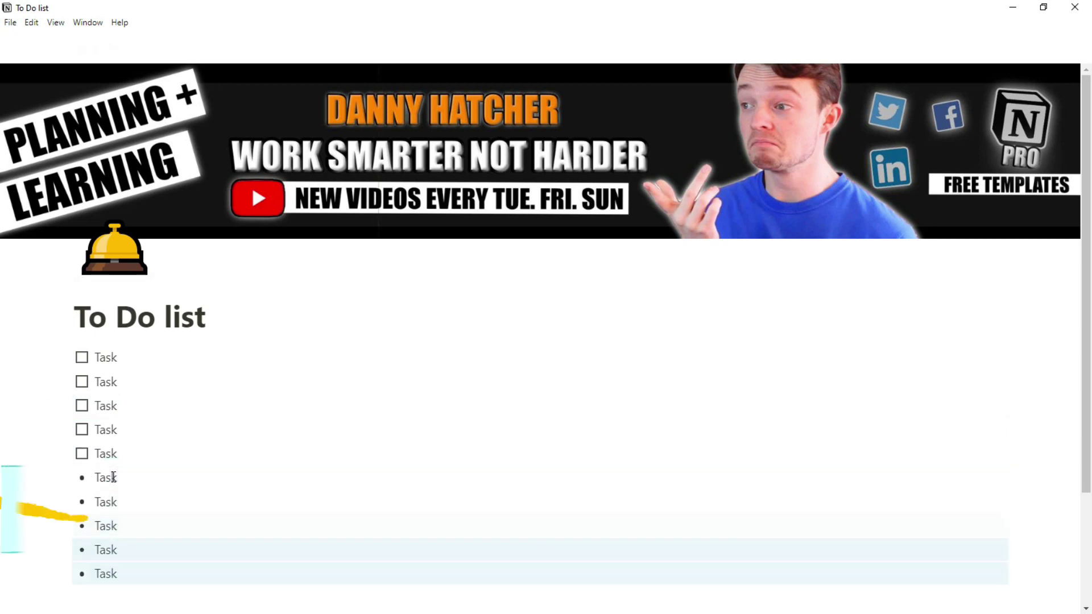
click(113, 597)
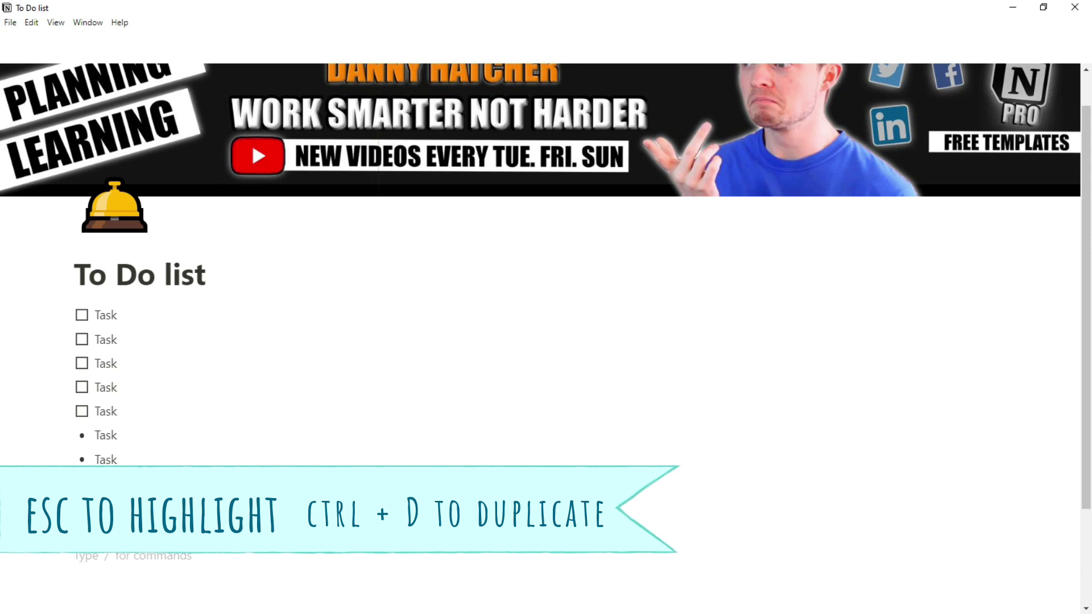
text(1. Task)
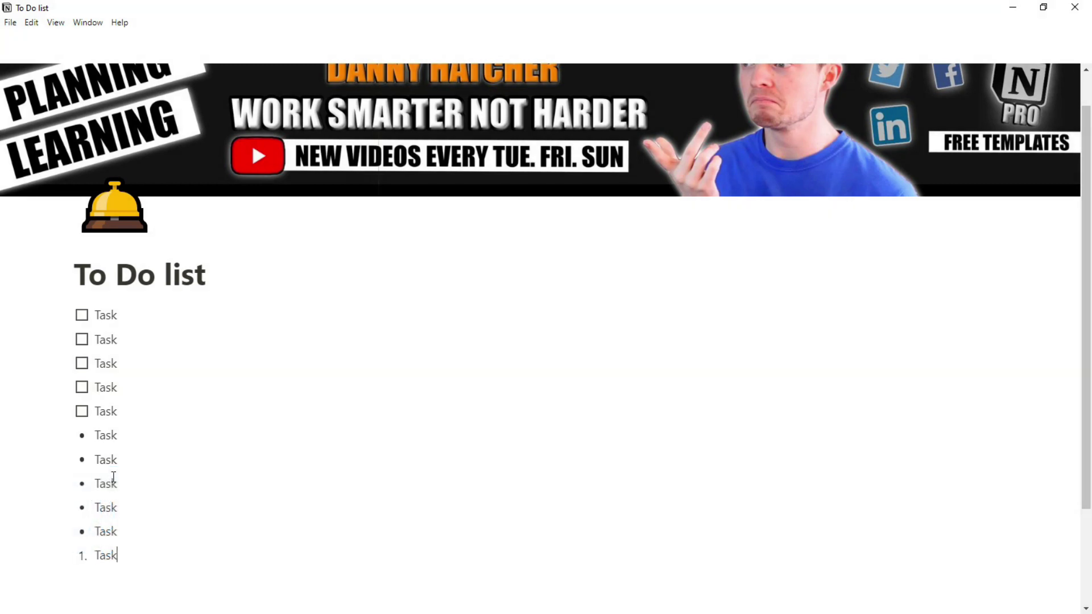
key(Return)
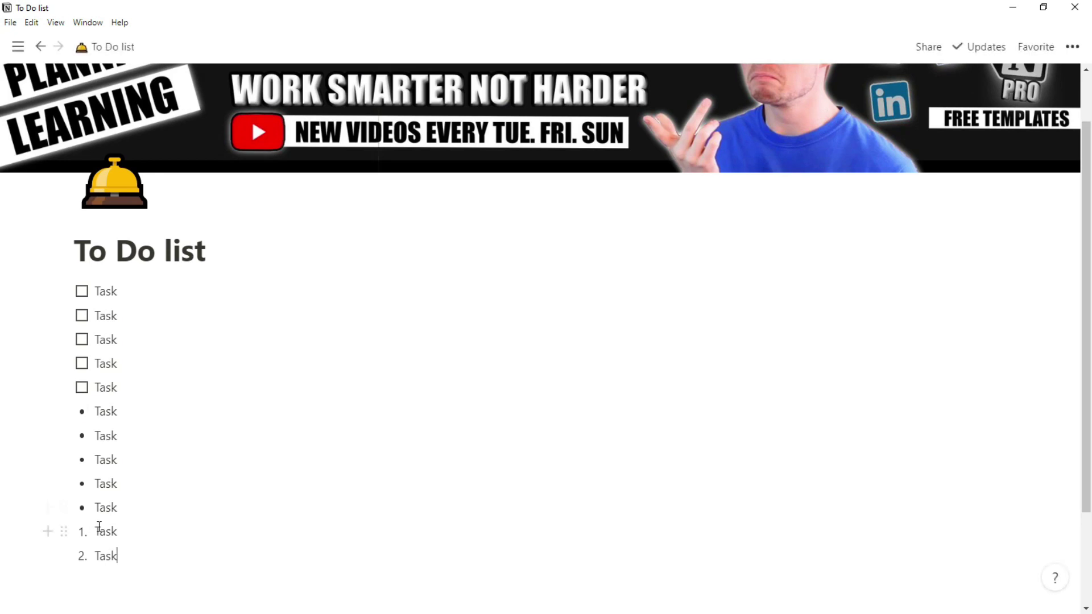
Drag the numbered and bulleted lists into columns beside the to-dos.
drag(101, 533, 87, 300)
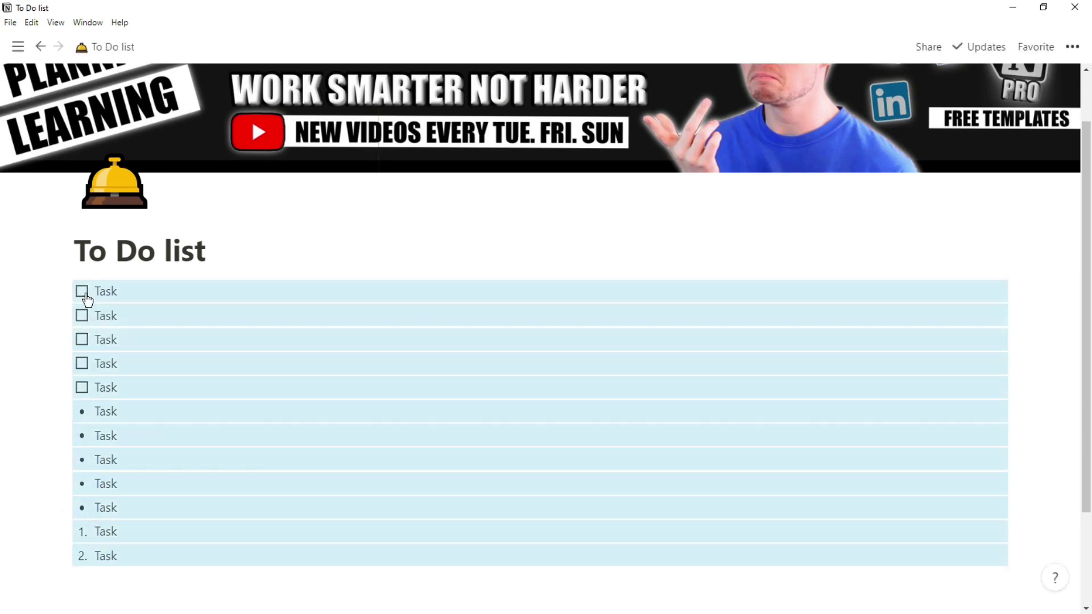
click(122, 571)
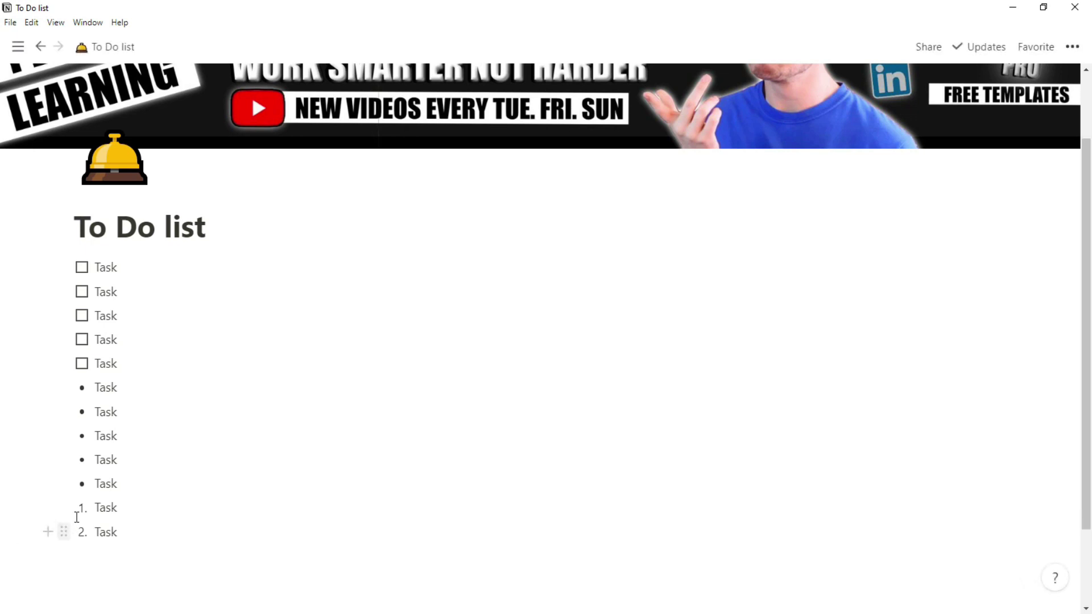
drag(61, 532, 1013, 268)
drag(122, 407, 70, 297)
drag(114, 502, 900, 288)
Insert an inline table named Calendar! with /table and move it full width below the lists.
click(129, 454)
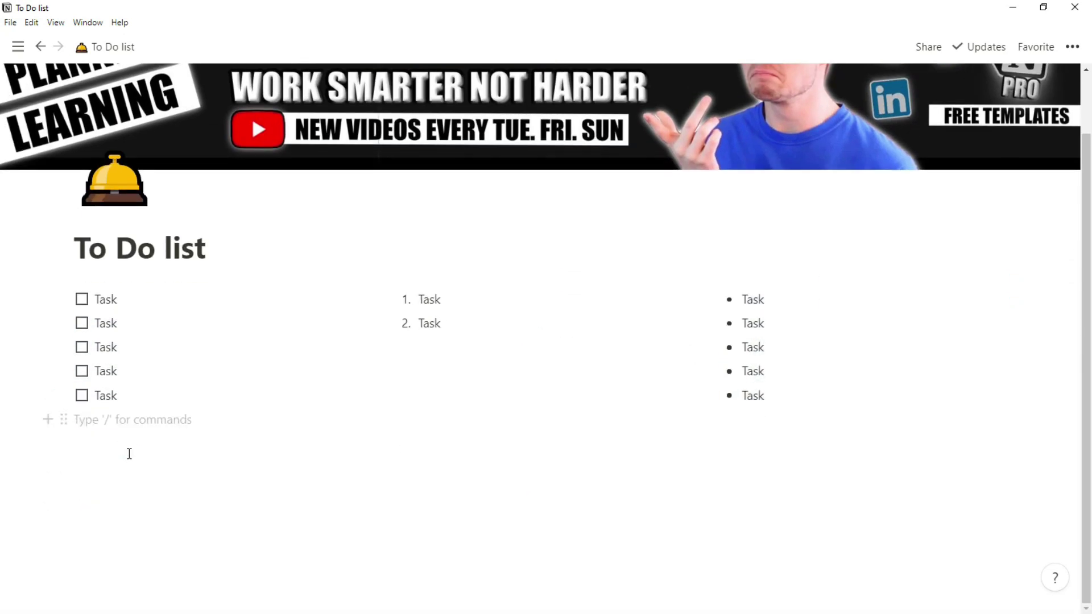
text(/table)
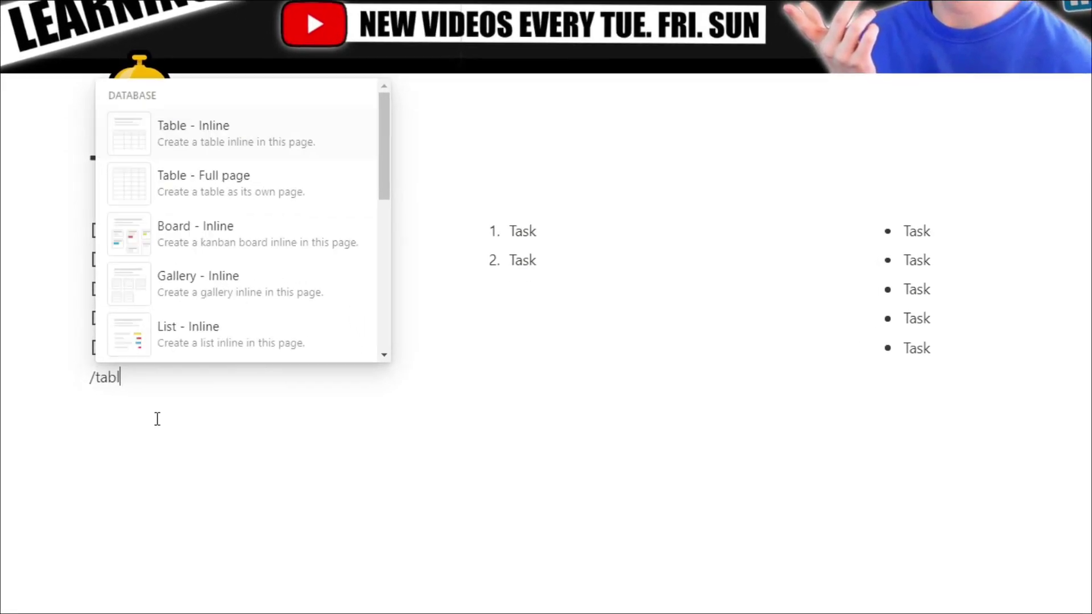
key(Return)
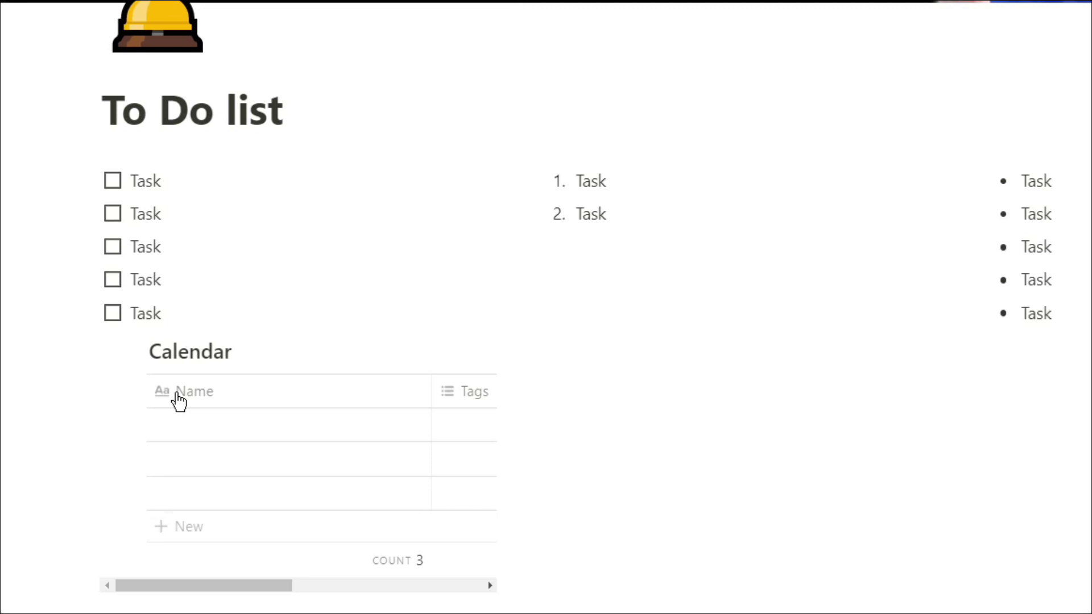
drag(131, 349, 190, 613)
drag(190, 397, 190, 396)
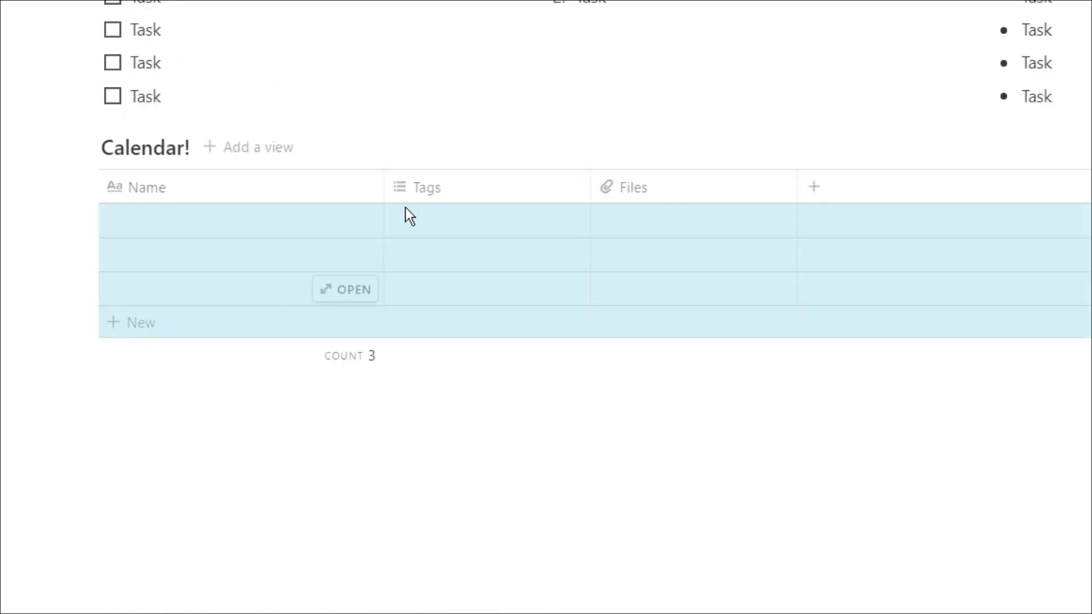
Turn the Tags column into a date property named Date.
click(453, 186)
mouse_move(586, 305)
click(661, 239)
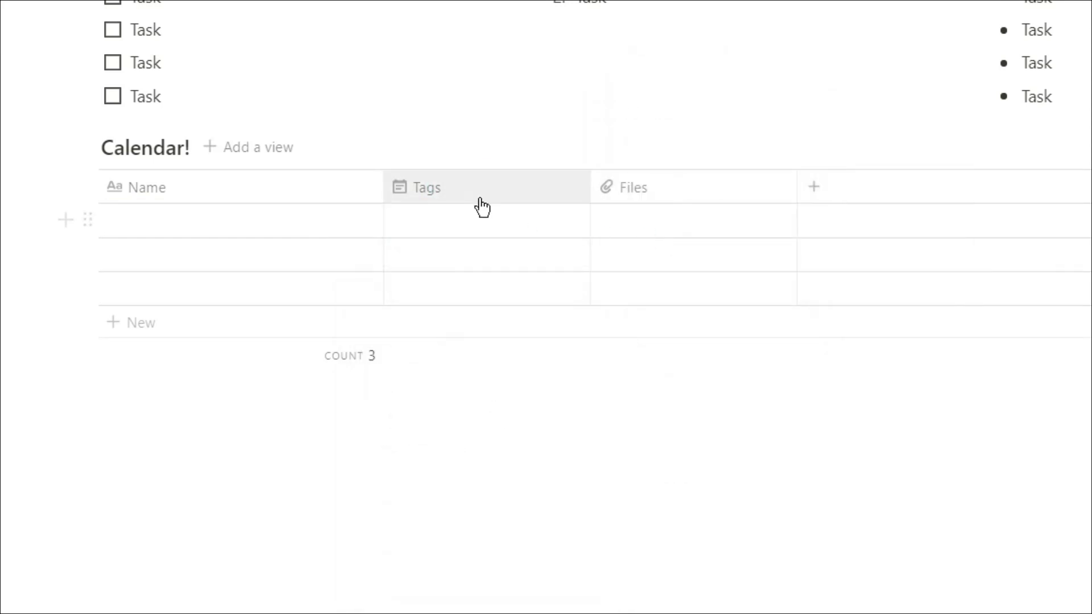
click(480, 197)
text(Date)
key(Return)
Rename Files to Due Date, make it a date property, and narrow both date columns.
click(637, 189)
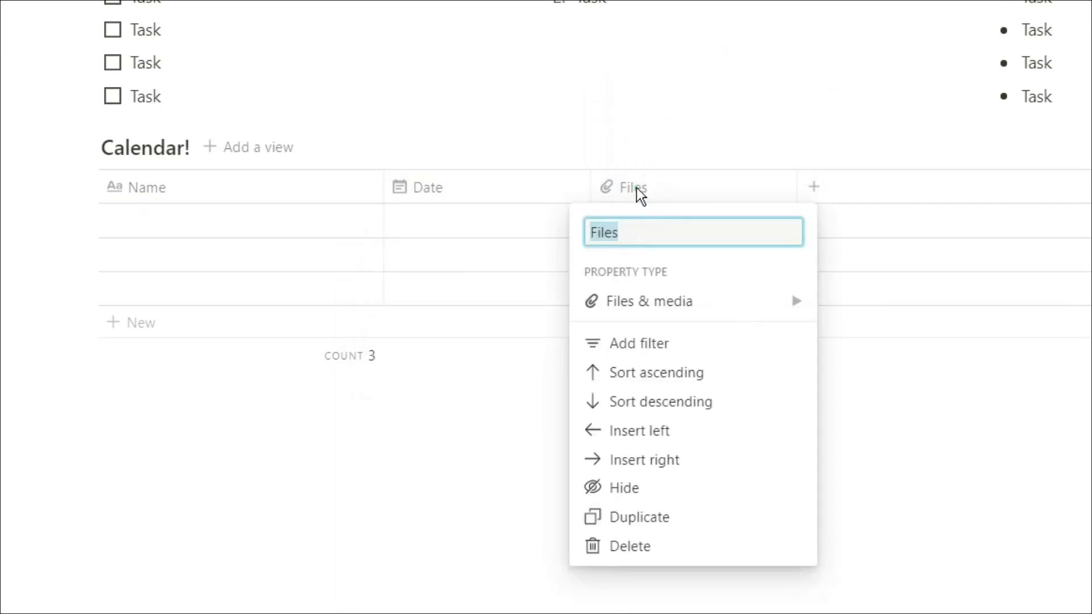
text(Due Date)
key(Return)
click(652, 193)
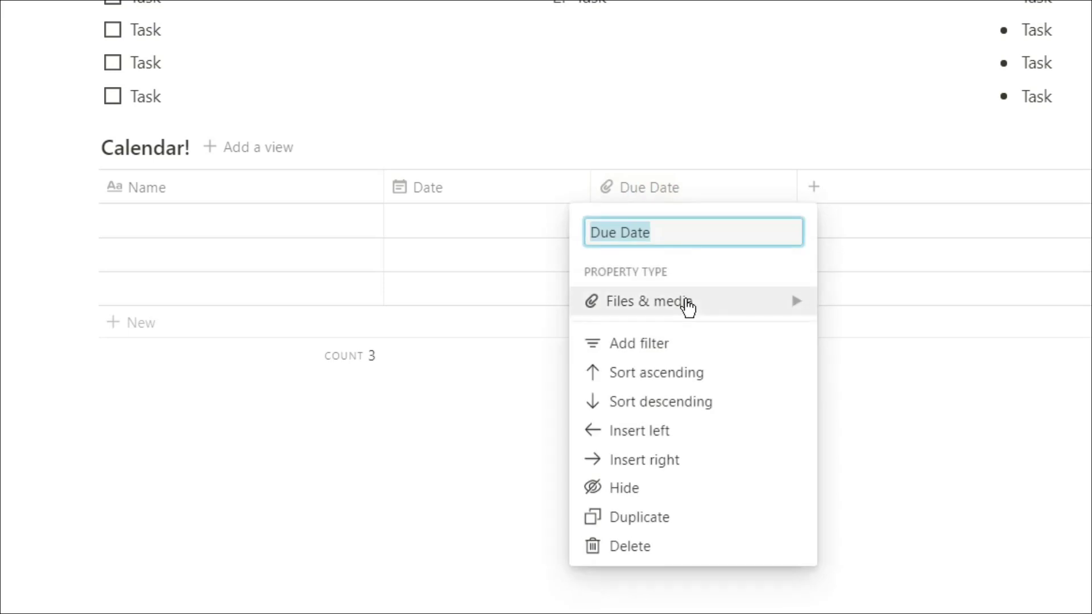
mouse_move(688, 307)
click(888, 228)
drag(591, 188, 487, 188)
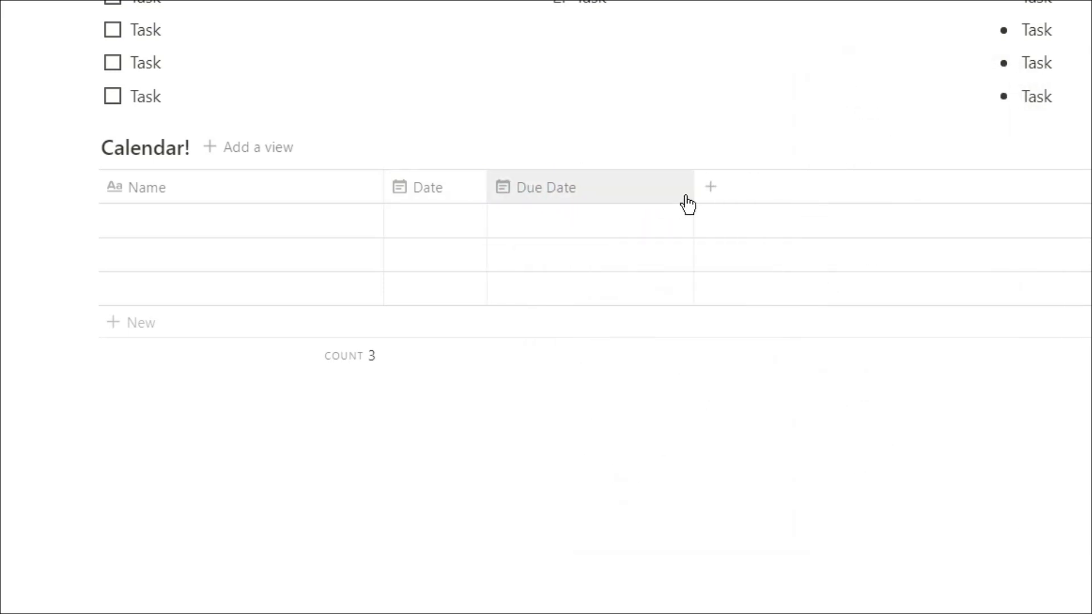
drag(692, 195, 652, 196)
Name the rows Task 1, Task 2 and Task 3, then narrow the Name column.
click(246, 226)
text(Task)
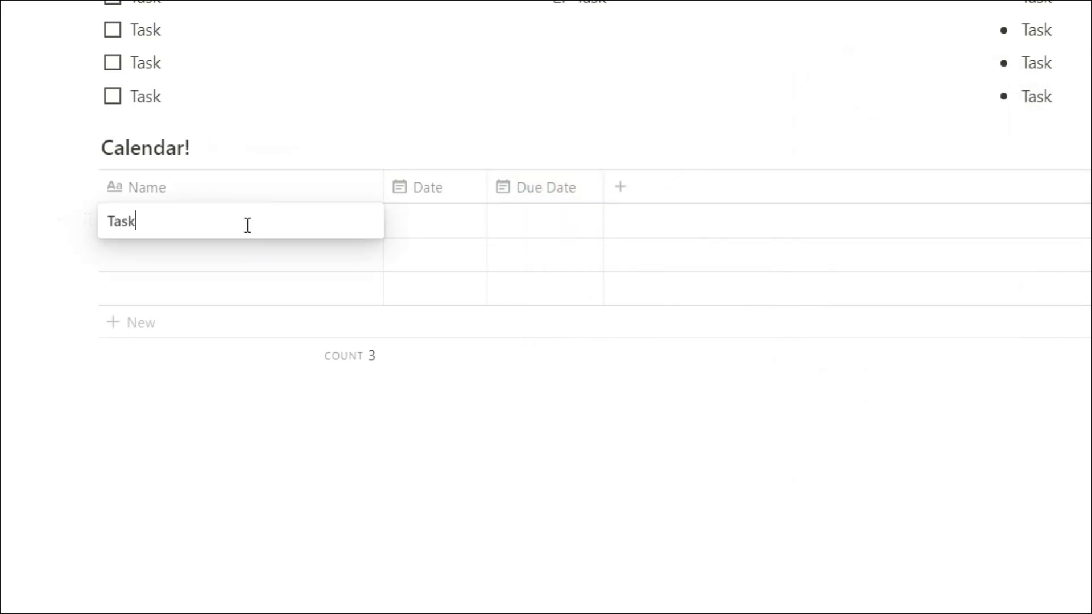
text( 1)
key(Return)
text(TAsk)
key(BackSpace)
key(BackSpace)
key(BackSpace)
text(ask)
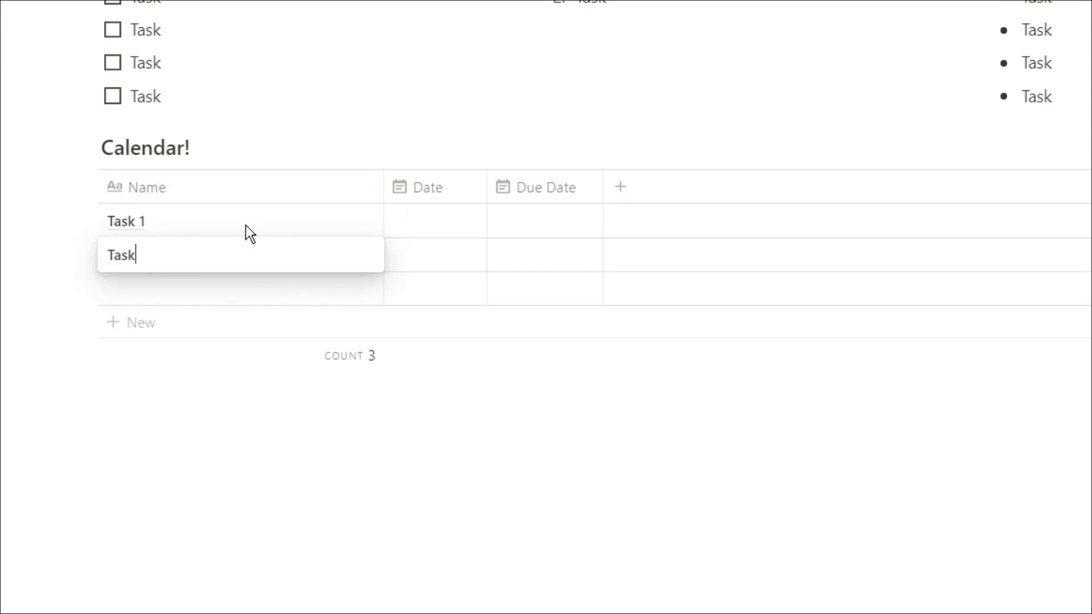
text( 2)
key(Return)
text(Task 3)
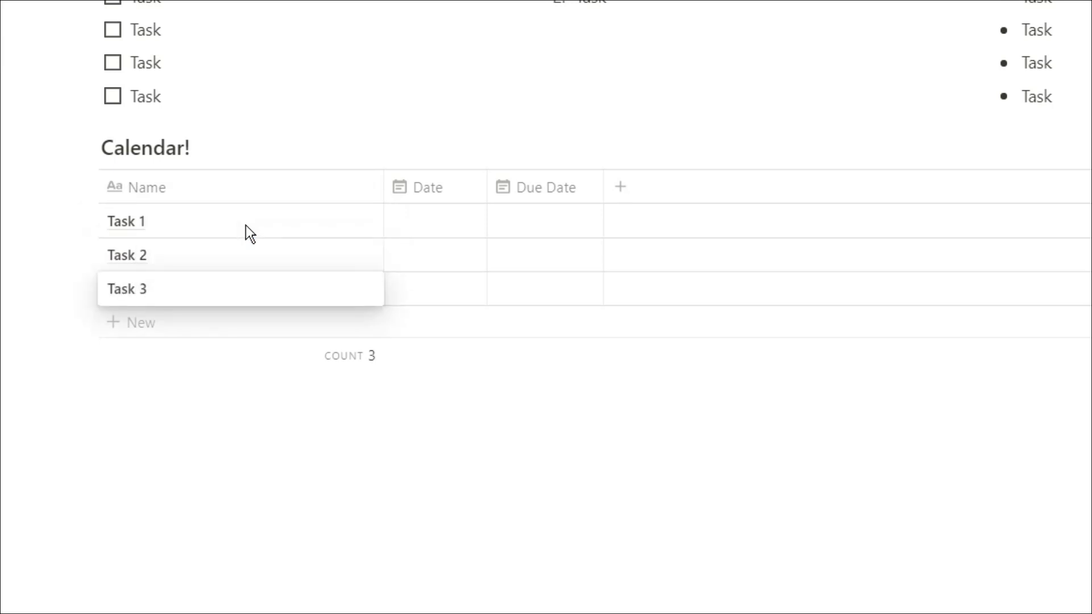
key(Return)
drag(384, 191, 230, 193)
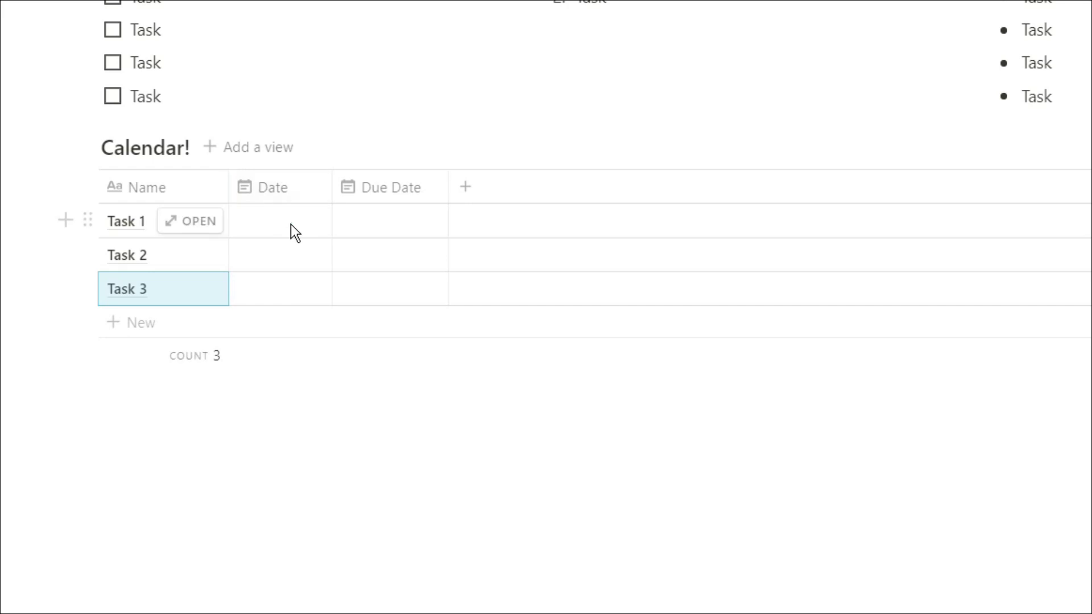
Give Task 1, Task 2 and Task 3 Dates of May 27, 28 and 29, 2020.
click(293, 231)
click(544, 252)
click(305, 258)
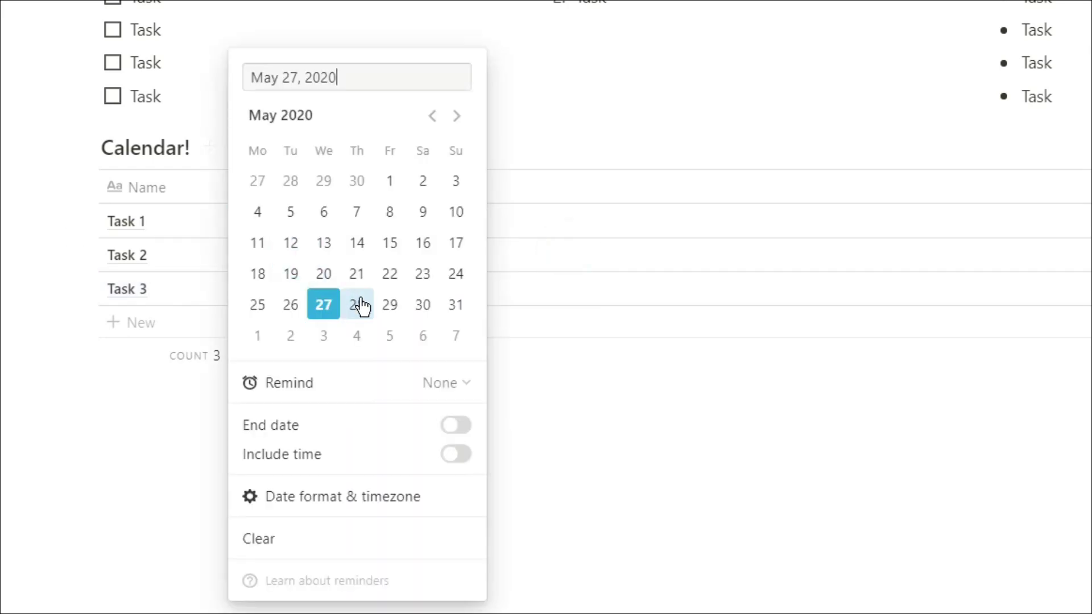
click(357, 305)
click(578, 253)
click(276, 280)
click(390, 305)
click(549, 286)
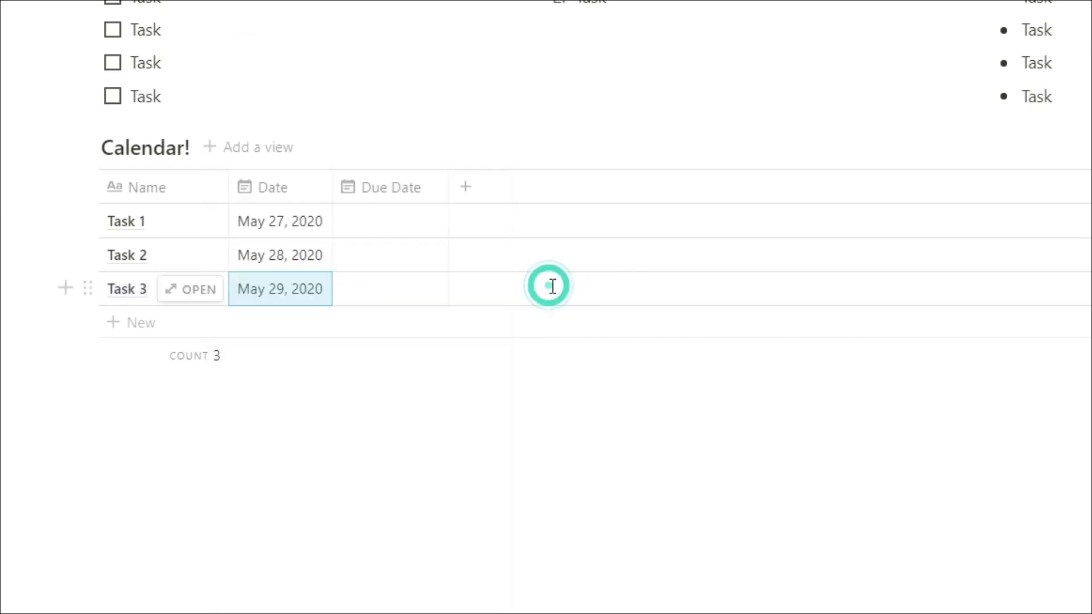
Set Due Dates of May 31, Jun 03 and Jun 07, then add a new property column.
click(387, 223)
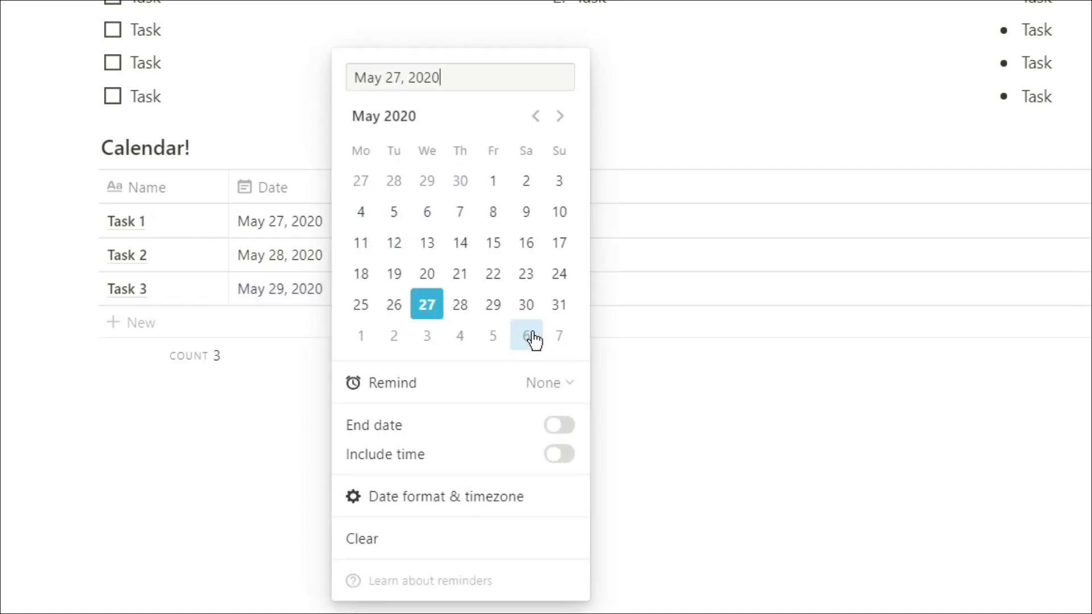
click(686, 243)
click(402, 257)
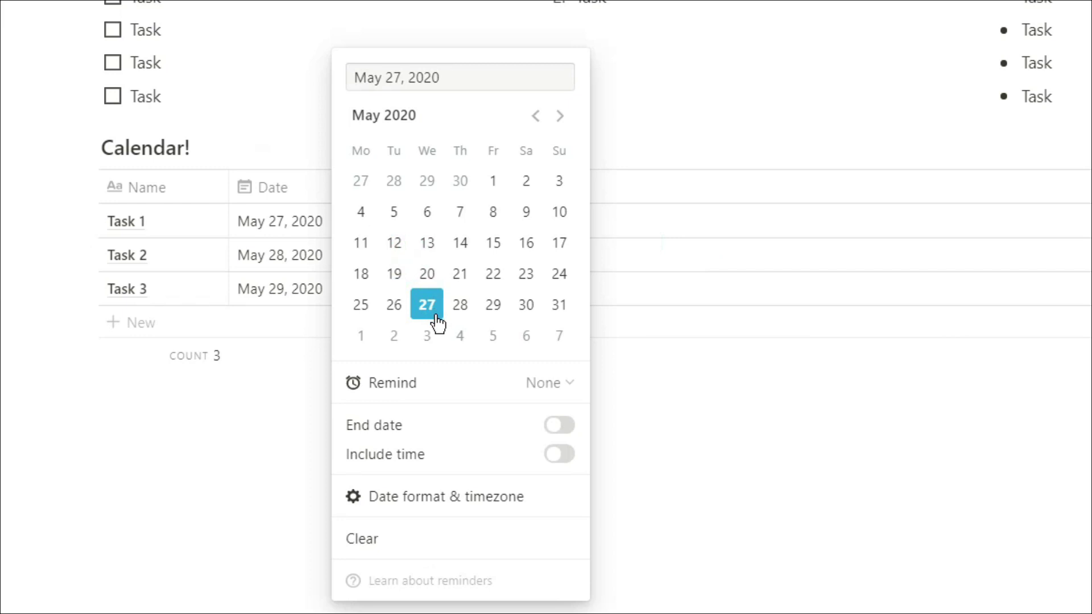
click(428, 336)
click(637, 293)
click(389, 307)
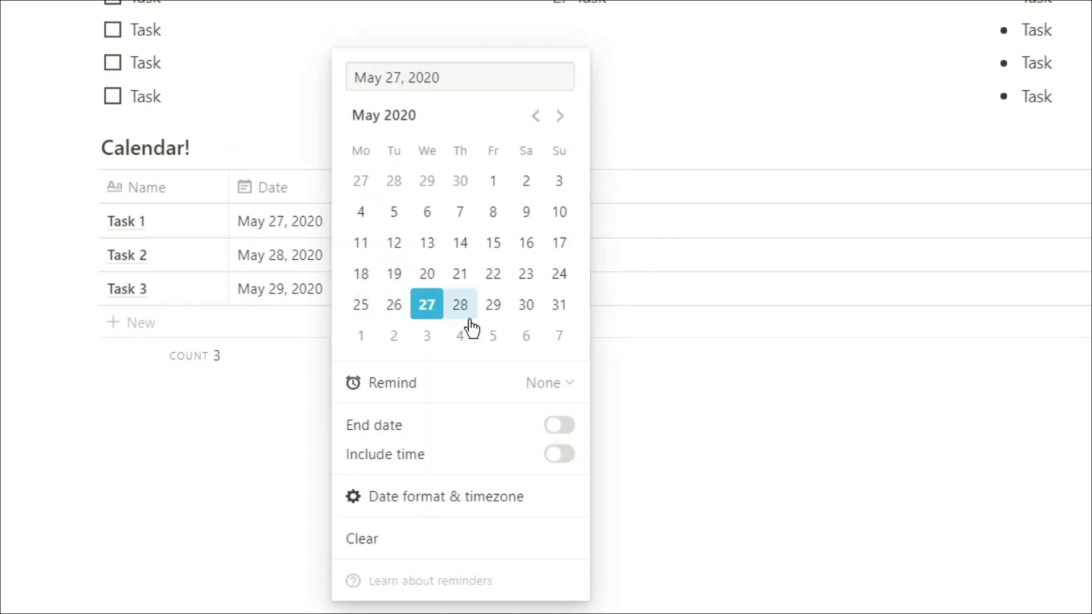
click(559, 337)
click(687, 265)
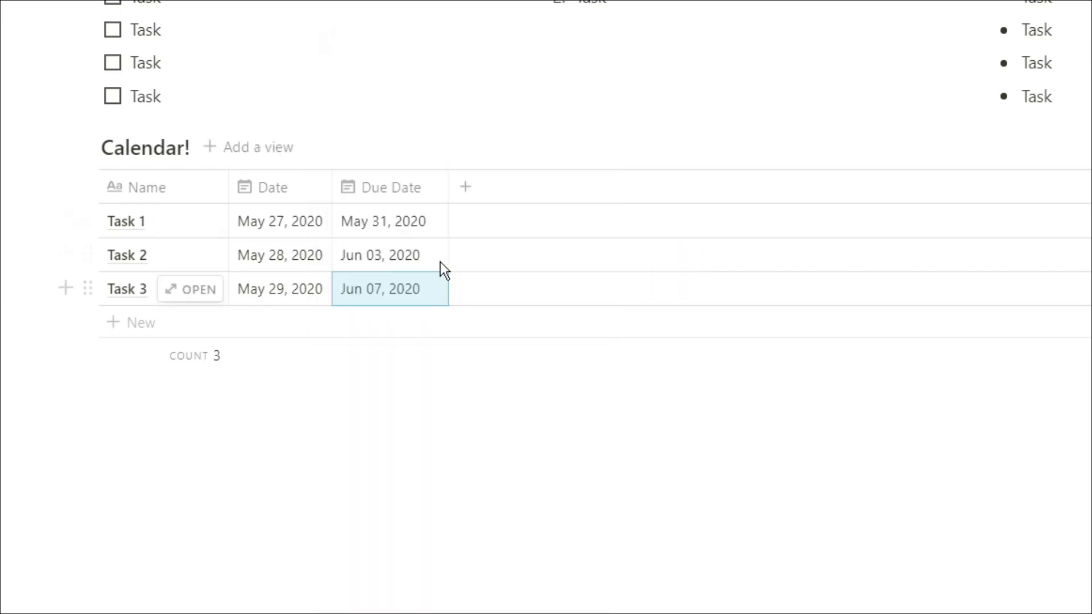
click(467, 188)
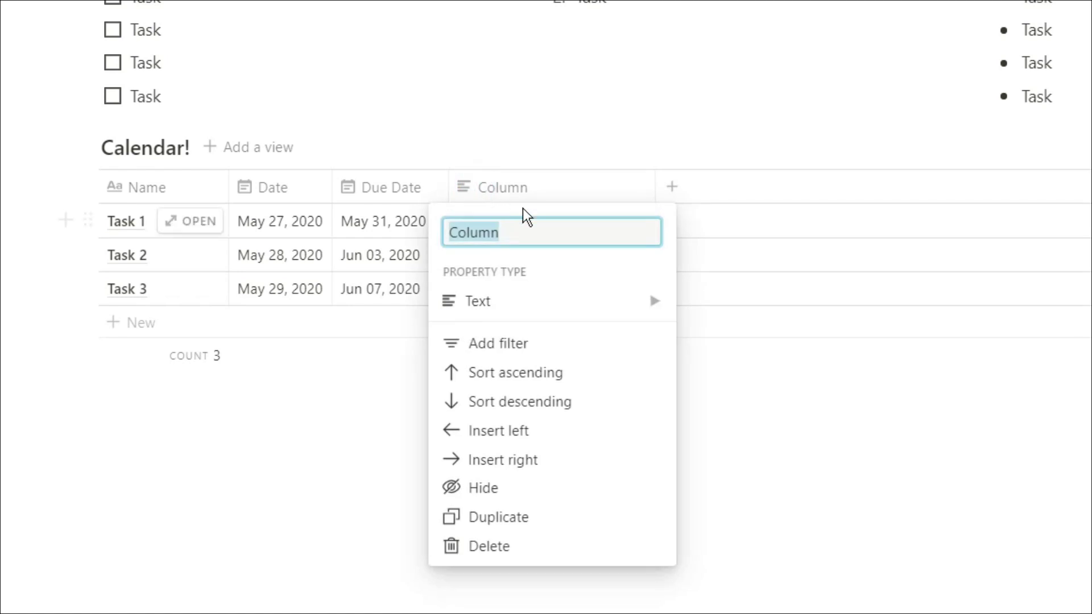
Name the new property Review Date and make it a Formula property.
text(Review Date)
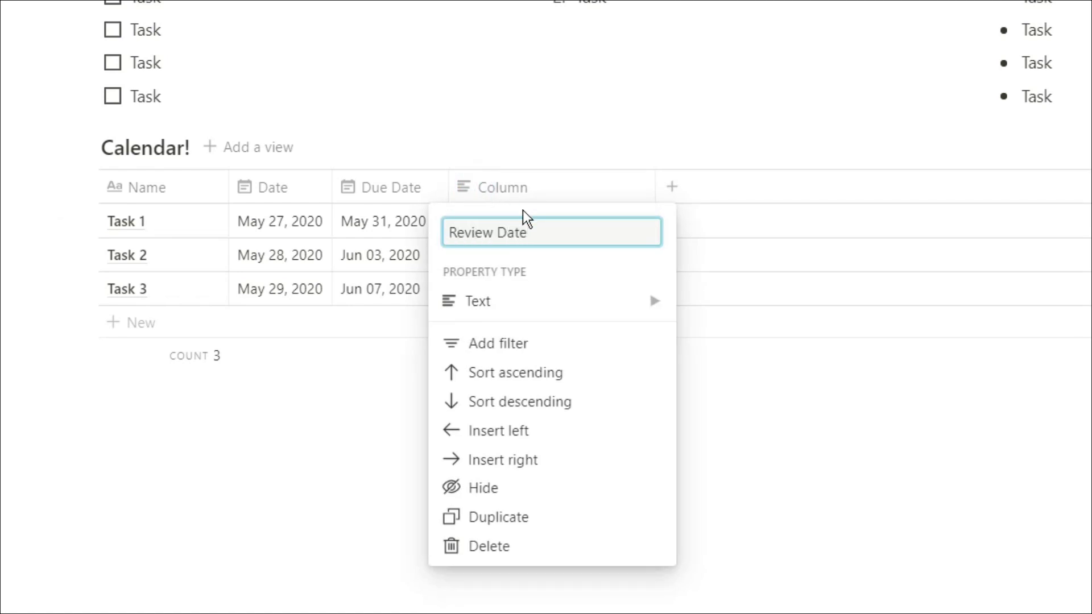
mouse_move(526, 313)
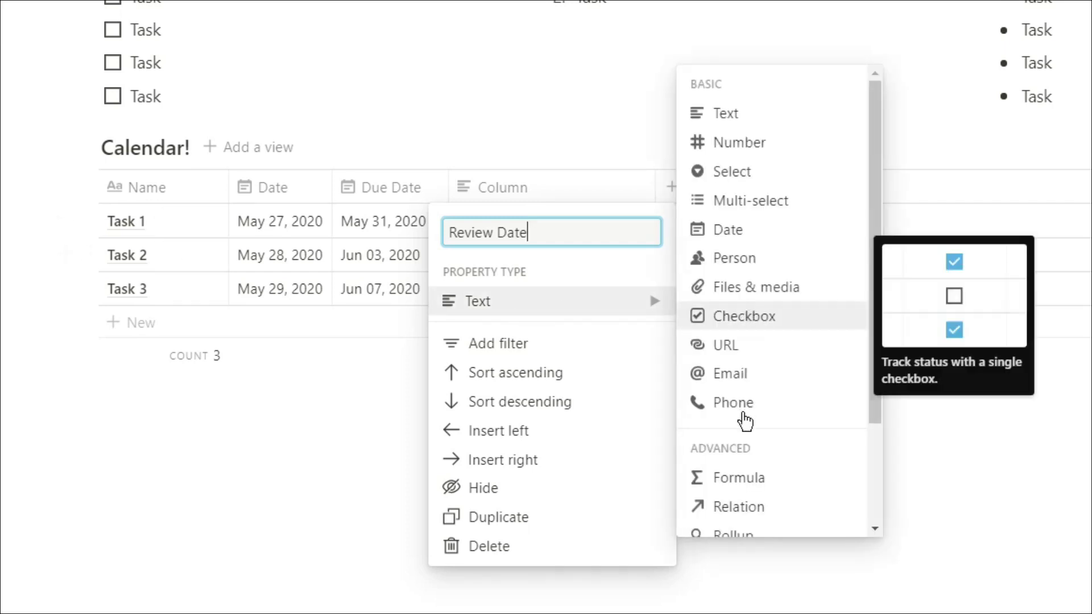
click(741, 482)
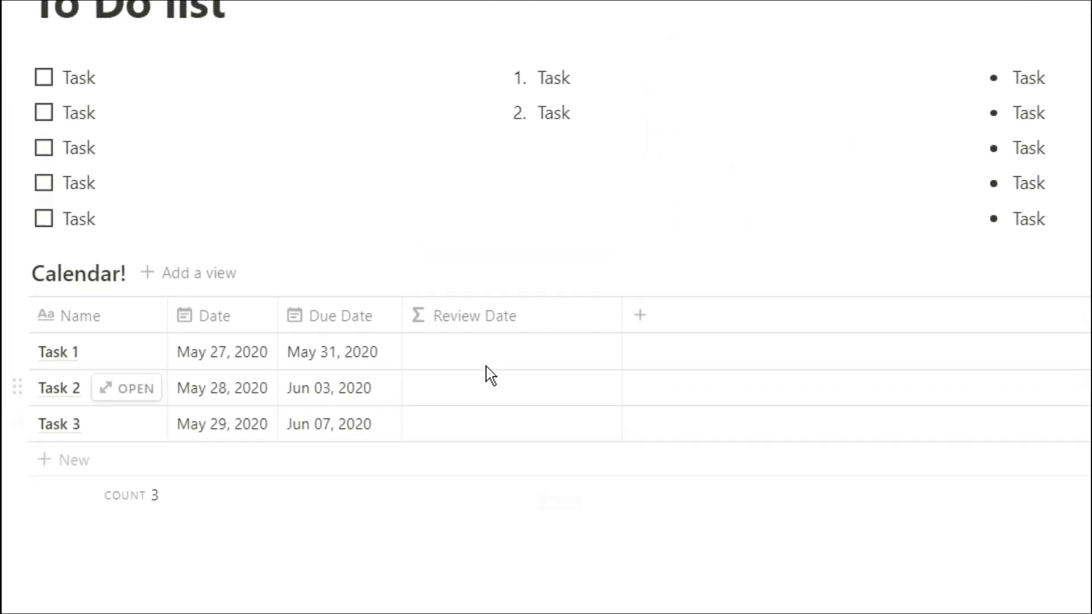
click(506, 269)
Enter the formula dateAdd(prop("Due Date"),7,"days") for Review Date and confirm it.
text(dateAdd(prop("Due Date"),7,"d)
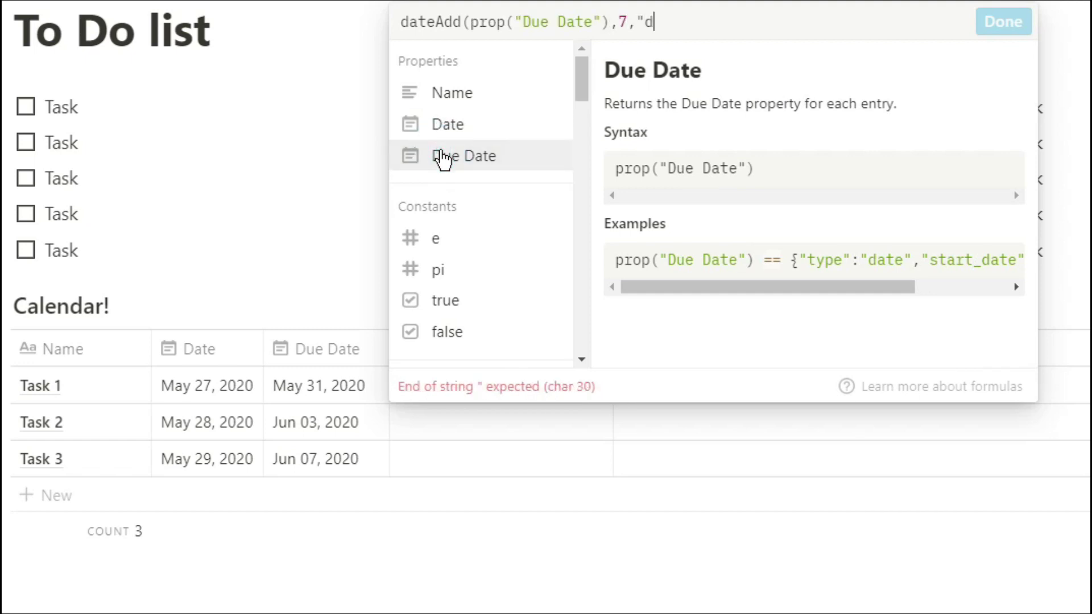
text())
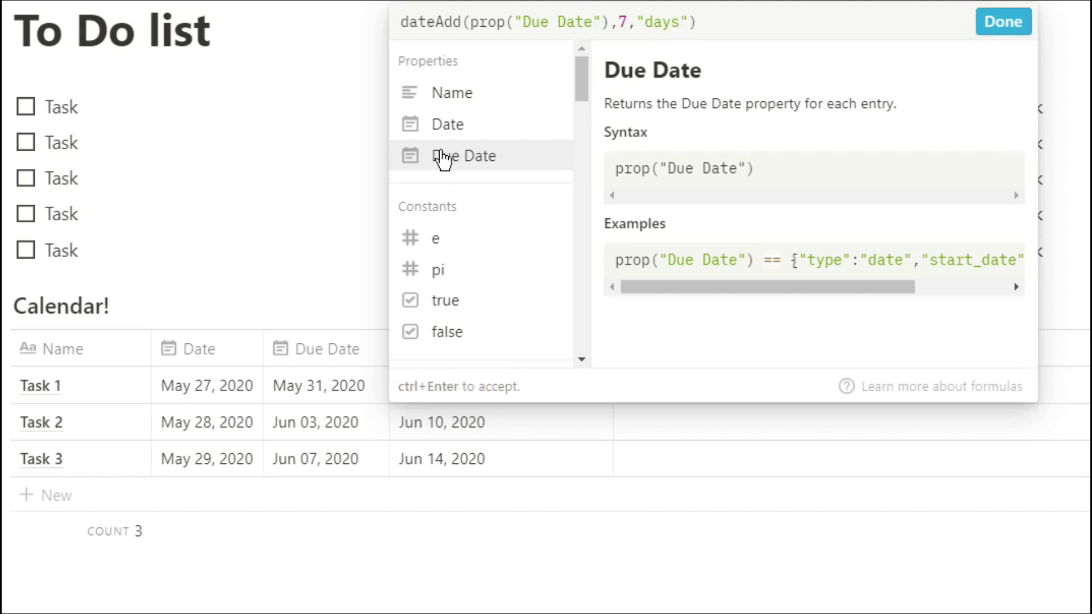
click(1000, 42)
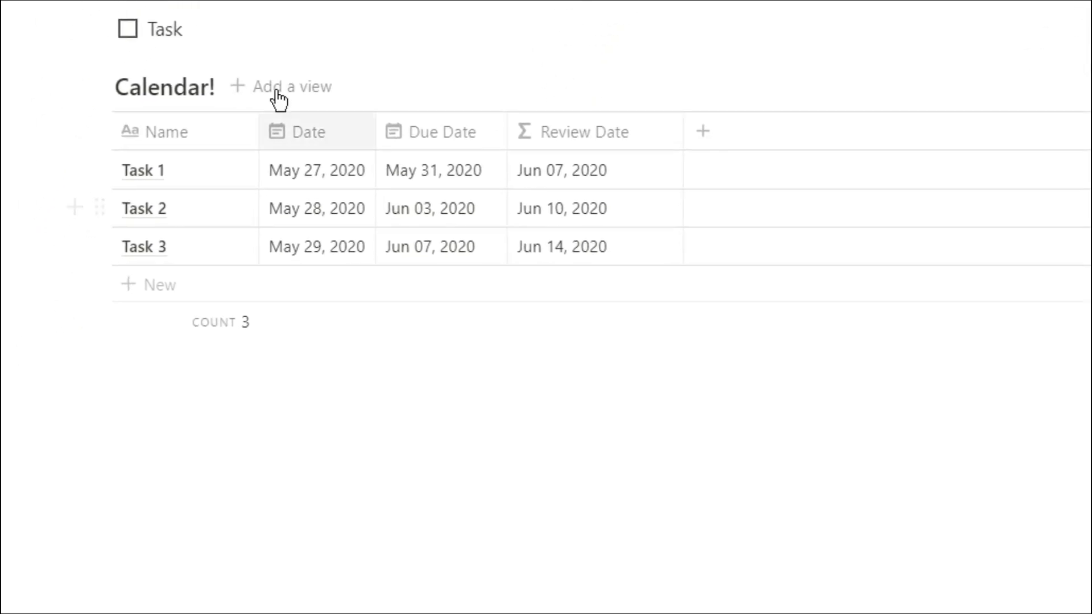
Create a calendar view named Date showing Task 1–3 on May 27, 28 and 29.
click(166, 306)
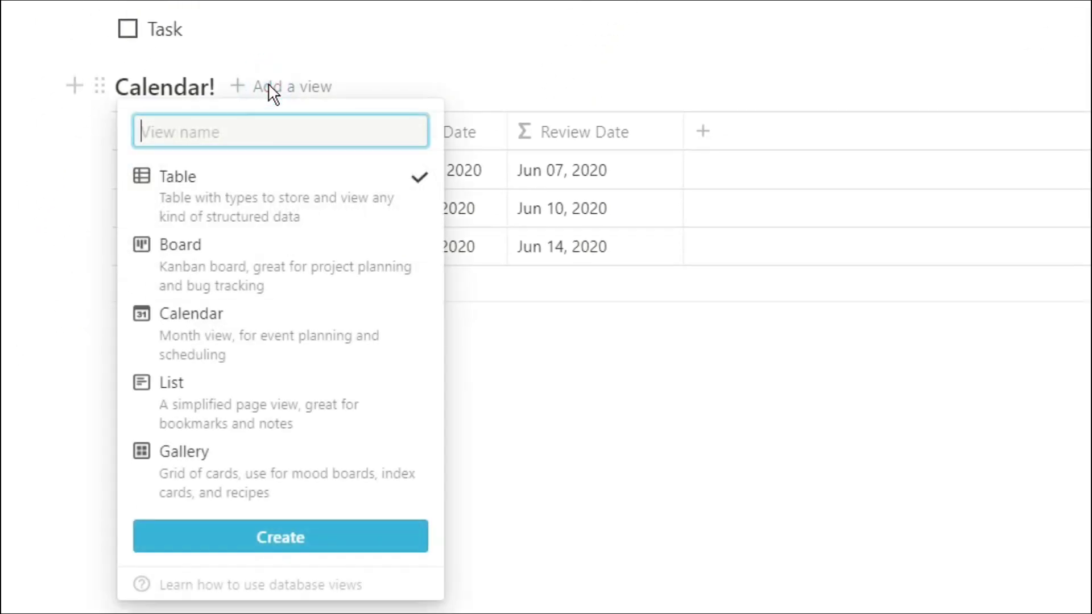
click(260, 330)
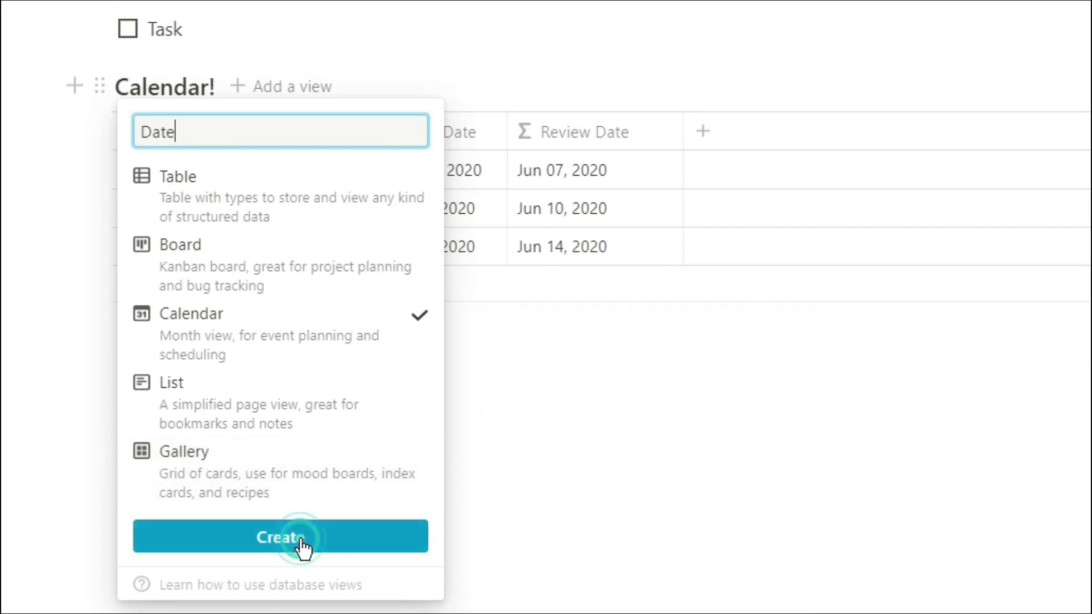
click(302, 545)
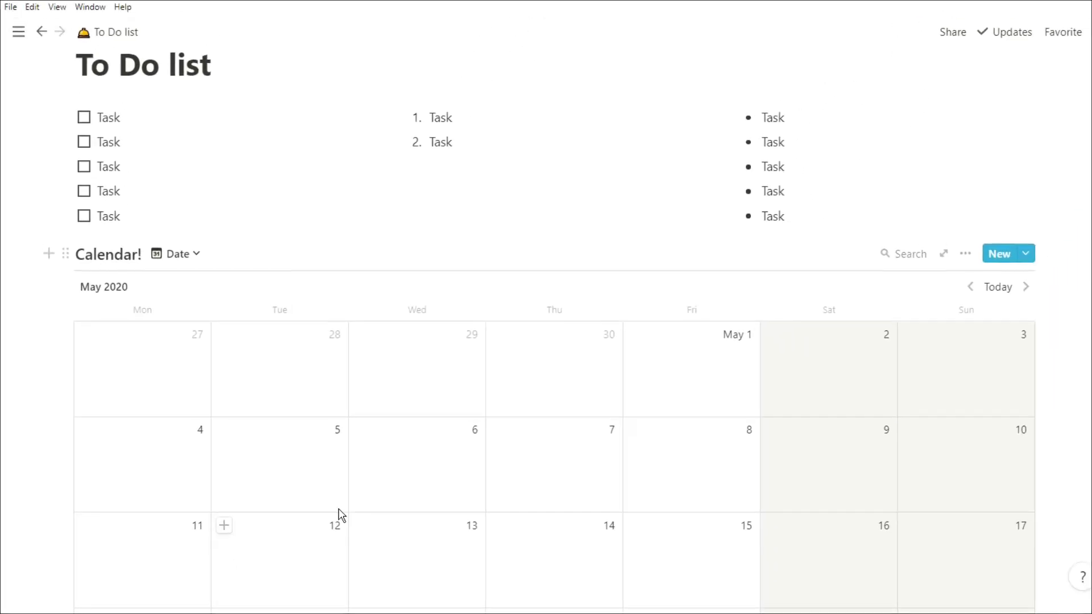
scroll(335, 518, down, 5)
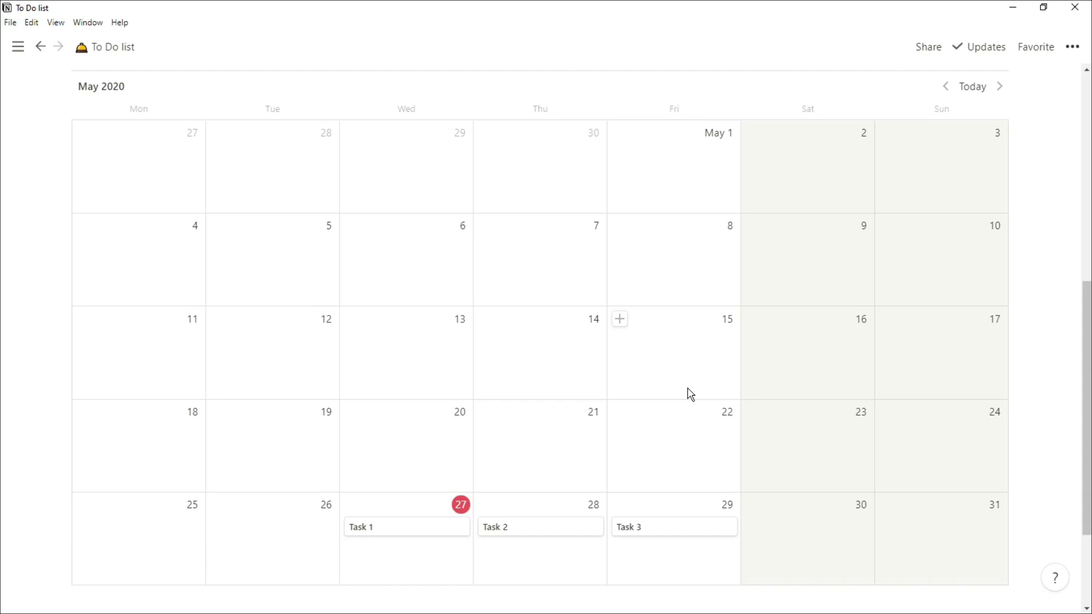
scroll(691, 394, up, 1)
Add a second calendar view named Due date to the Calendar! database.
click(192, 128)
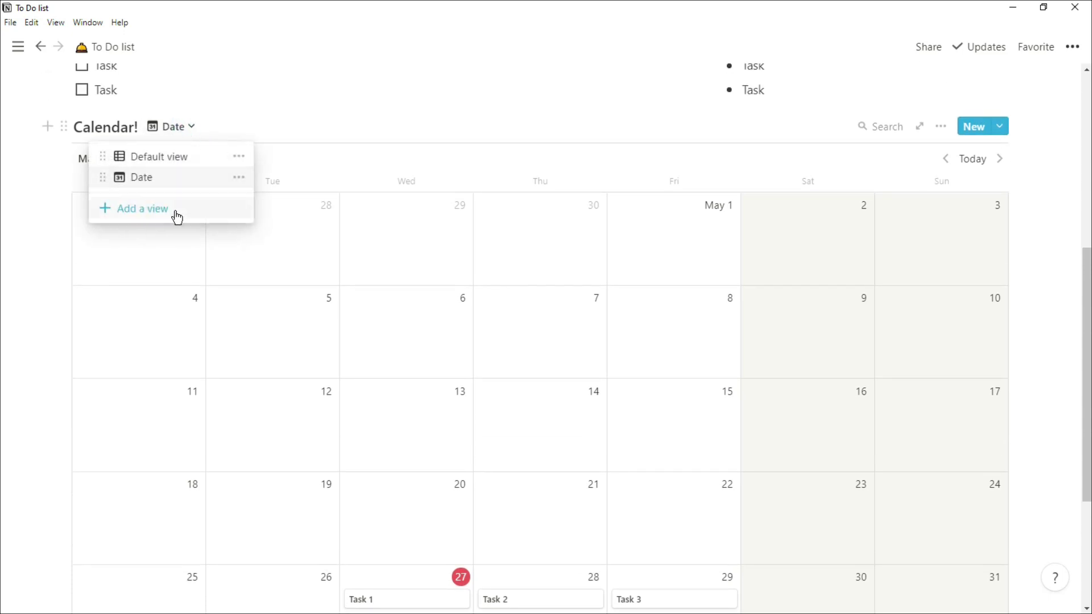
click(178, 216)
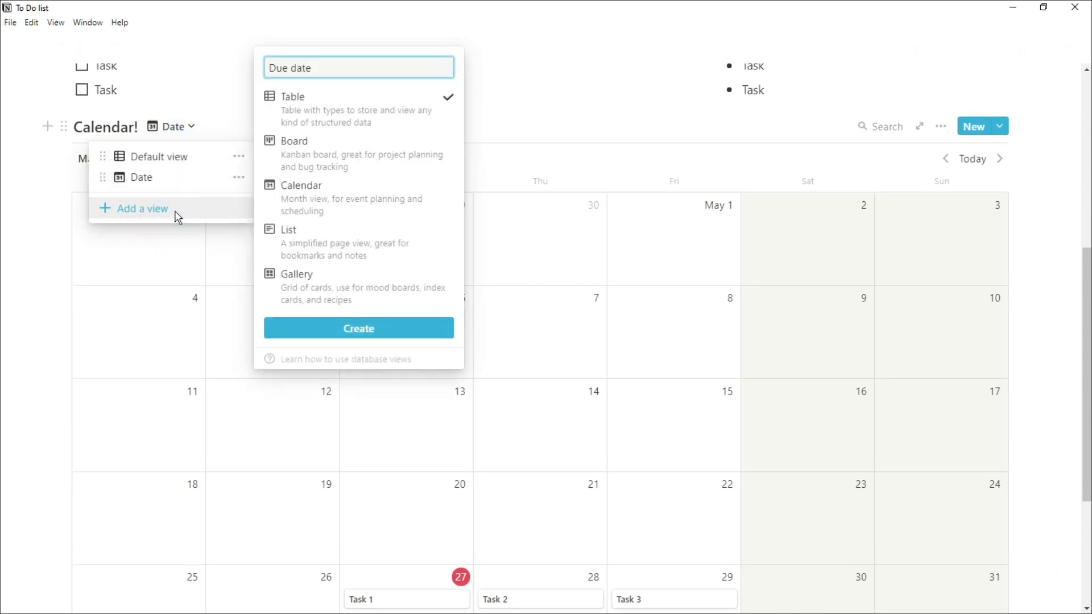
click(317, 190)
click(345, 329)
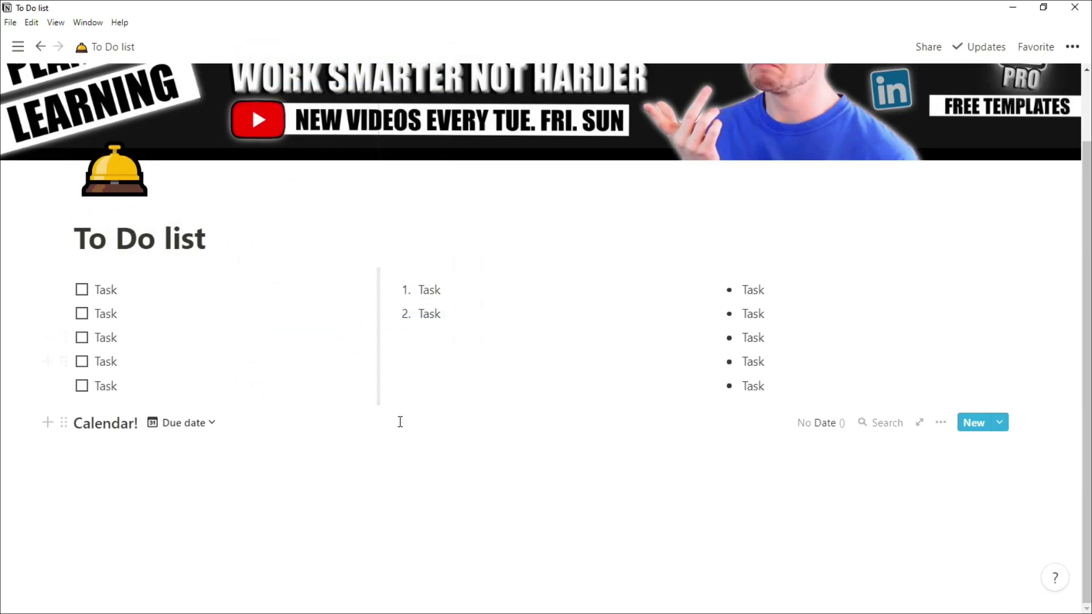
scroll(498, 471, down, 5)
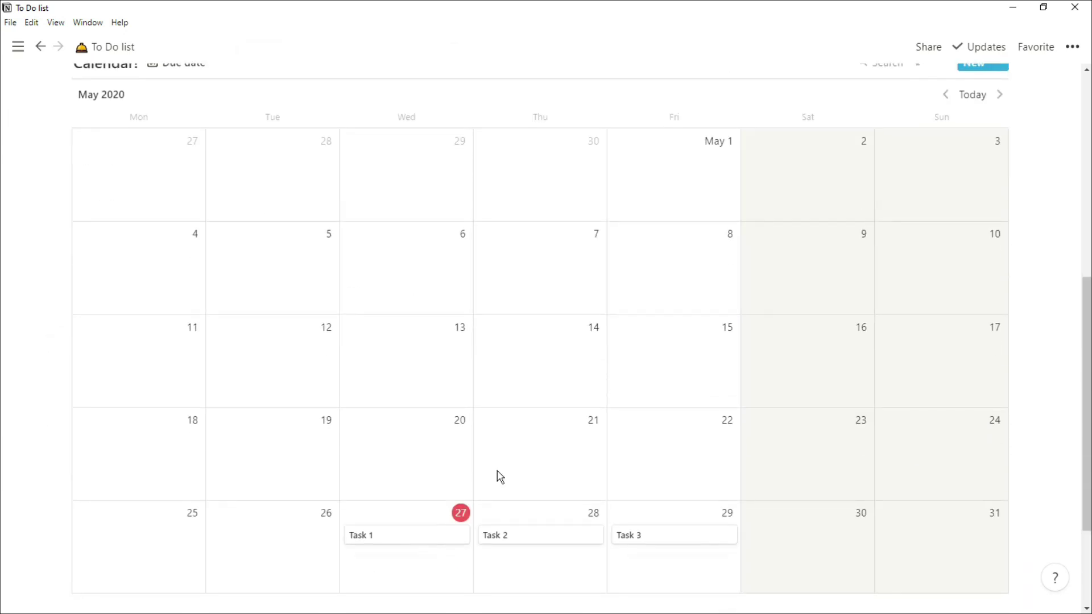
scroll(740, 296, up, 2)
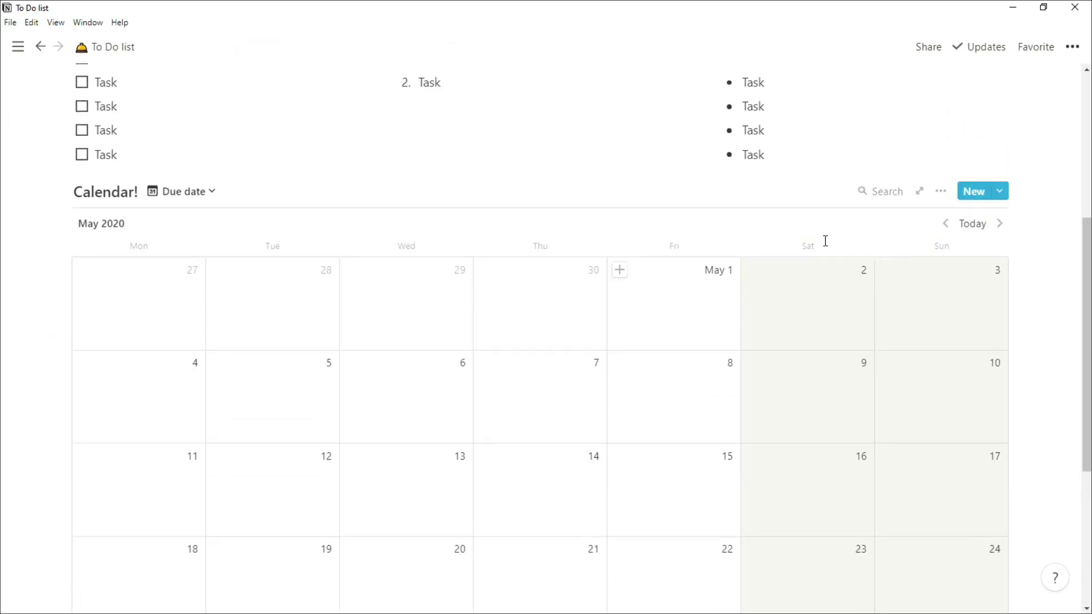
Lay the Due date calendar out by the Due Date property, placing Task 1 on May 31.
click(942, 195)
click(972, 386)
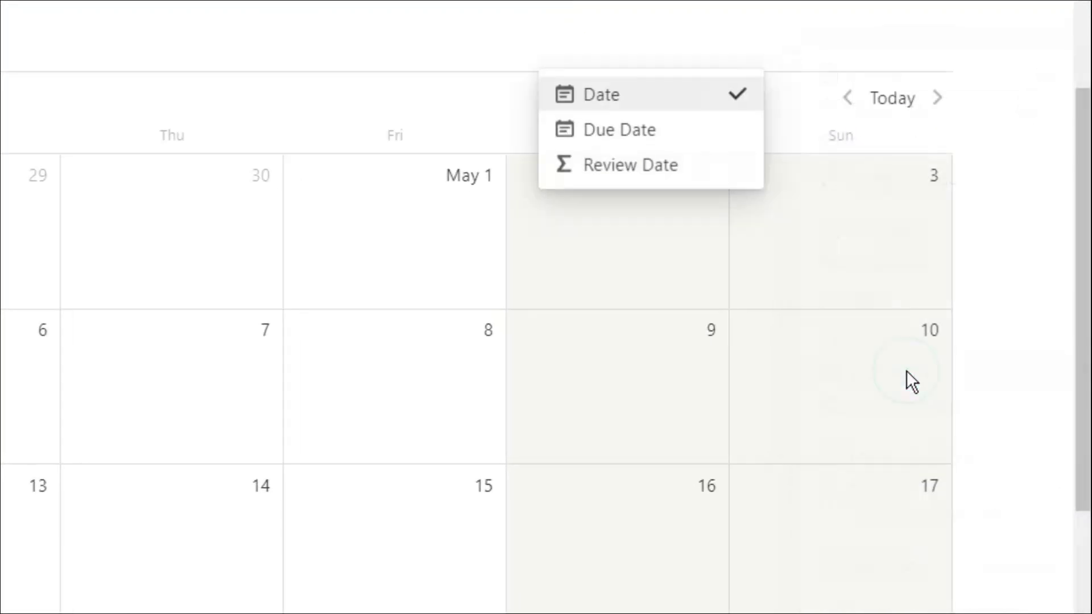
click(675, 134)
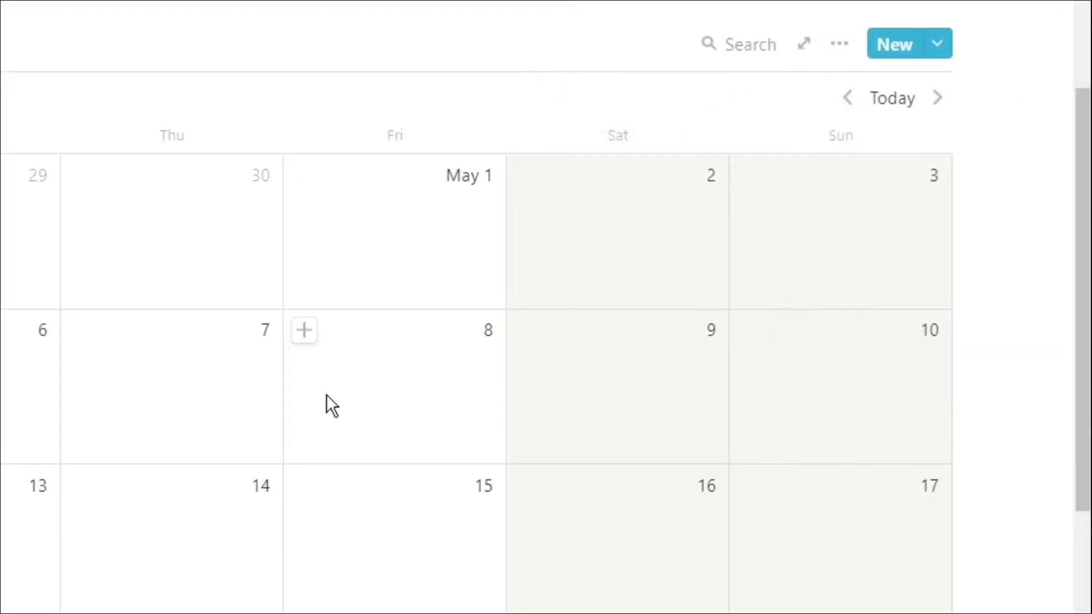
scroll(327, 405, down, 4)
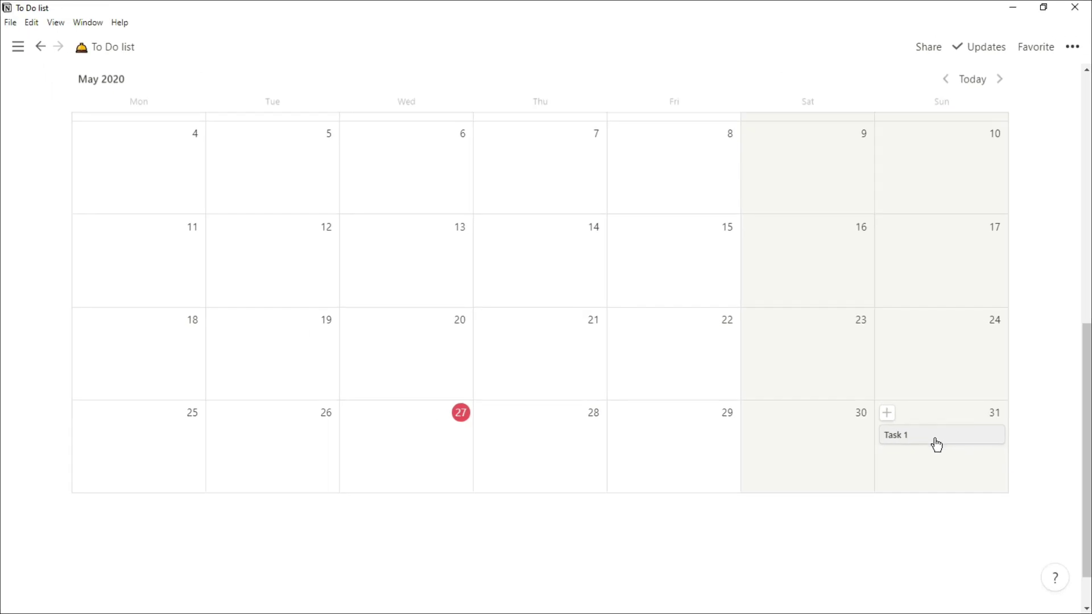
scroll(937, 445, up, 2)
Show Date, Due Date and Review Date on the Due date calendar's cards.
click(941, 164)
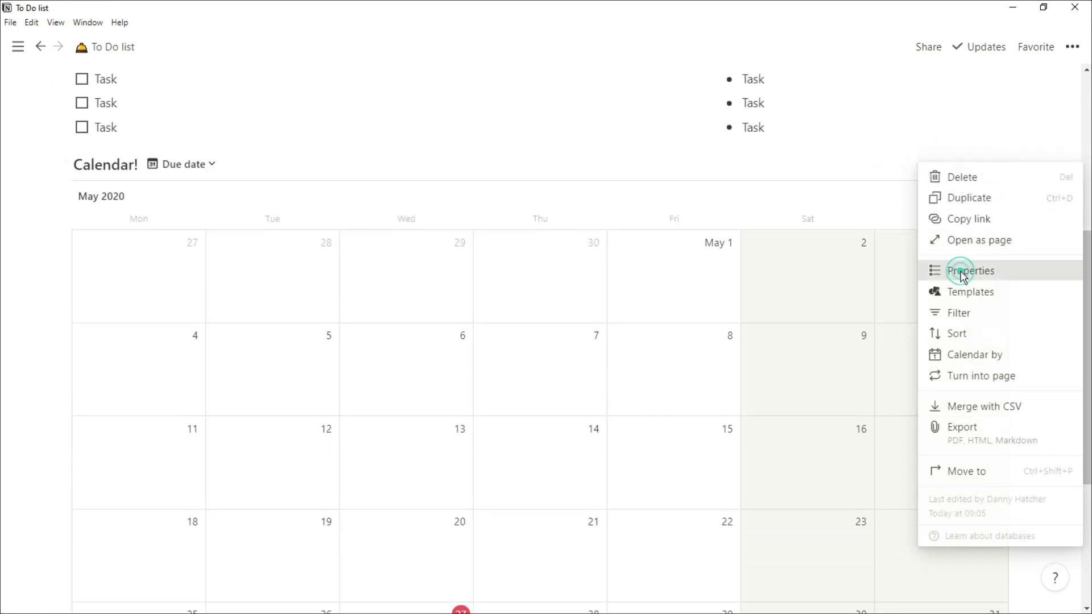
click(958, 269)
click(923, 223)
click(924, 243)
click(923, 264)
click(933, 334)
Drag Task 1's card to May 30 and May 29, watching its Date and Review Date shift.
scroll(935, 336, down, 2)
scroll(934, 336, down, 3)
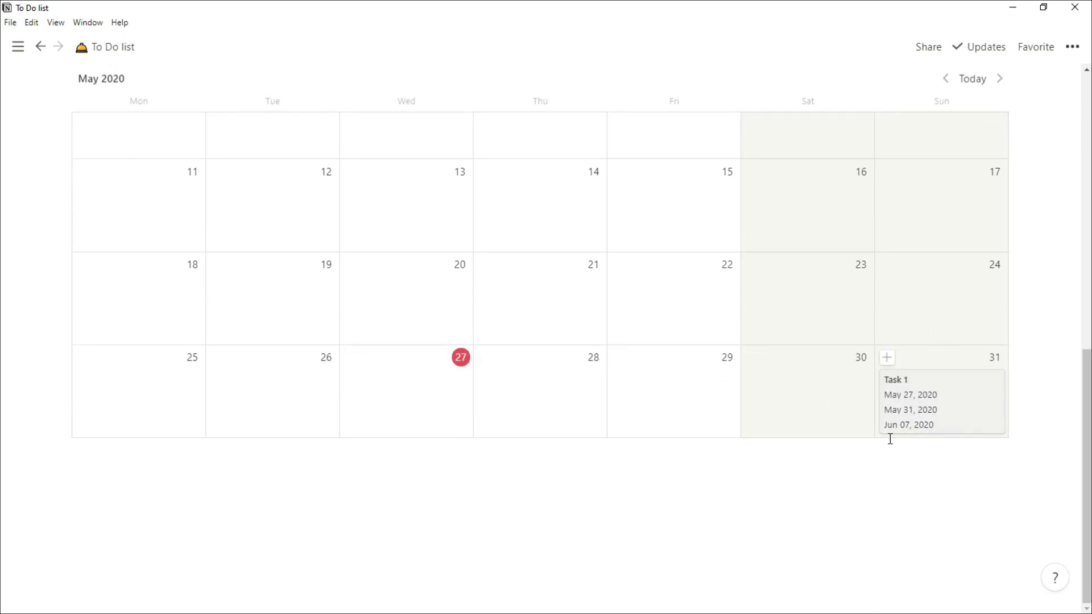
scroll(617, 305, up, 4)
scroll(616, 305, down, 2)
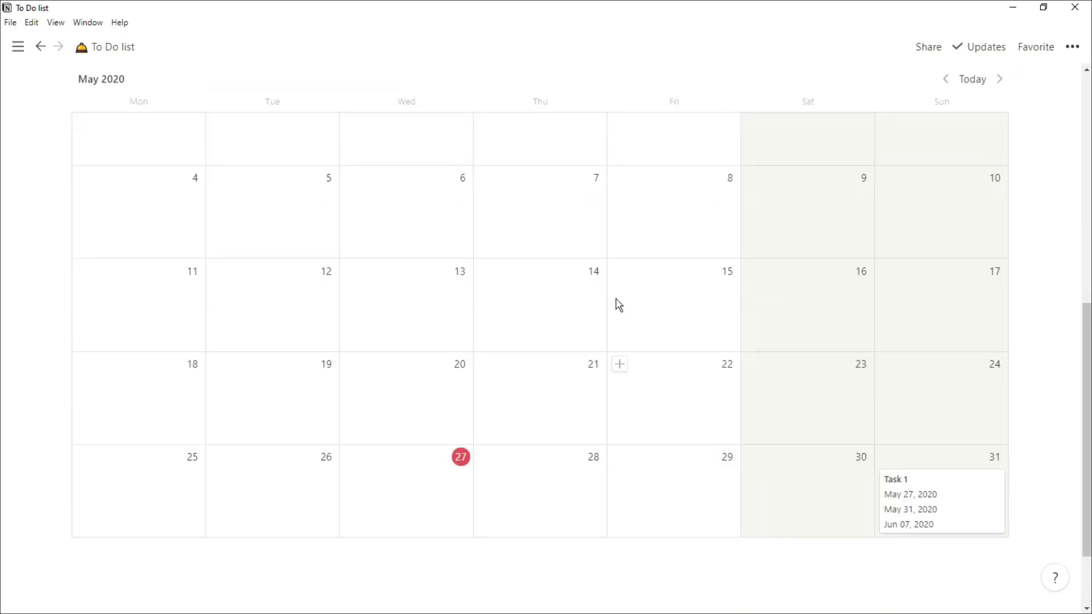
drag(960, 504, 830, 495)
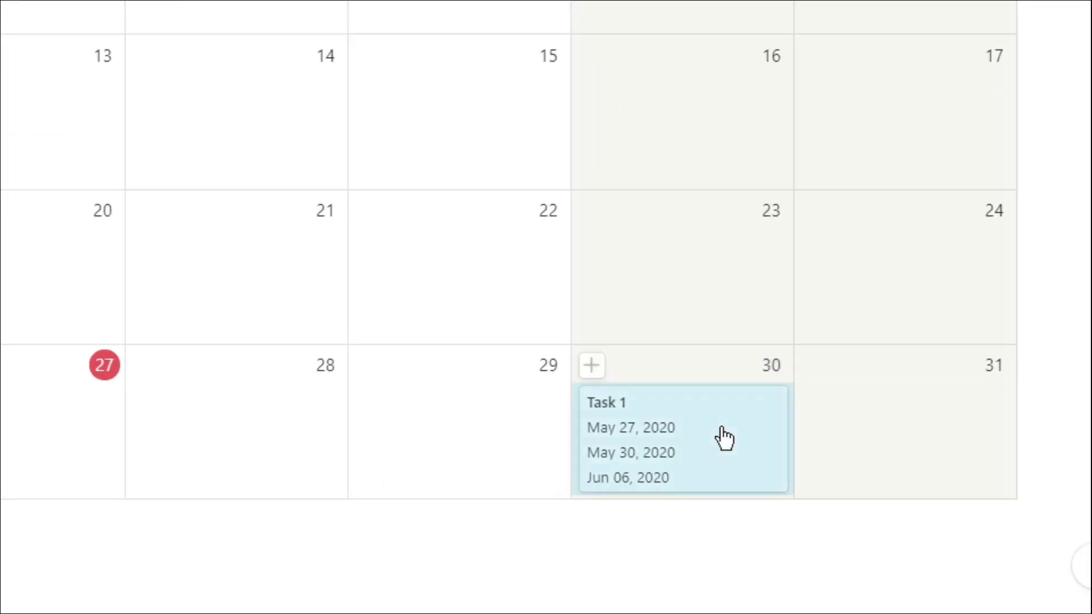
click(640, 472)
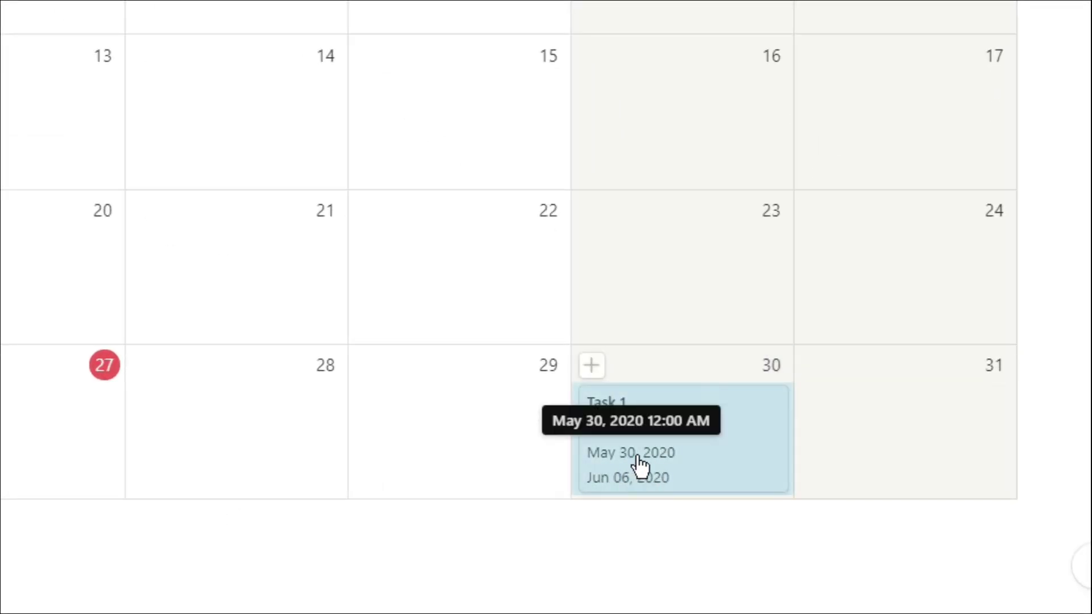
drag(639, 463, 898, 462)
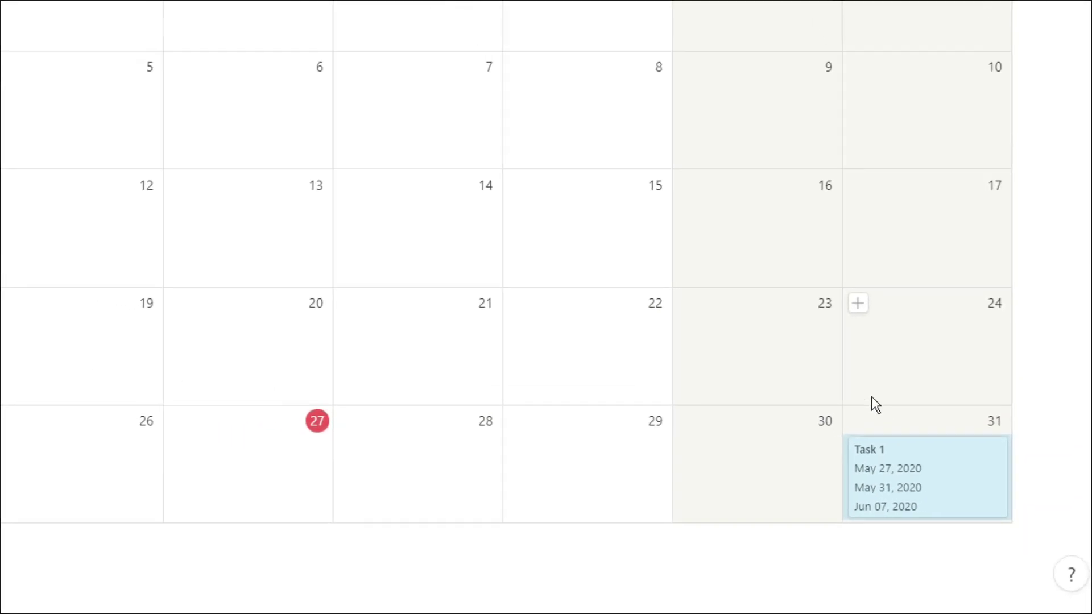
scroll(502, 385, up, 3)
In the Date calendar view, show Date, Review Date and Due Date on the task cards.
click(212, 195)
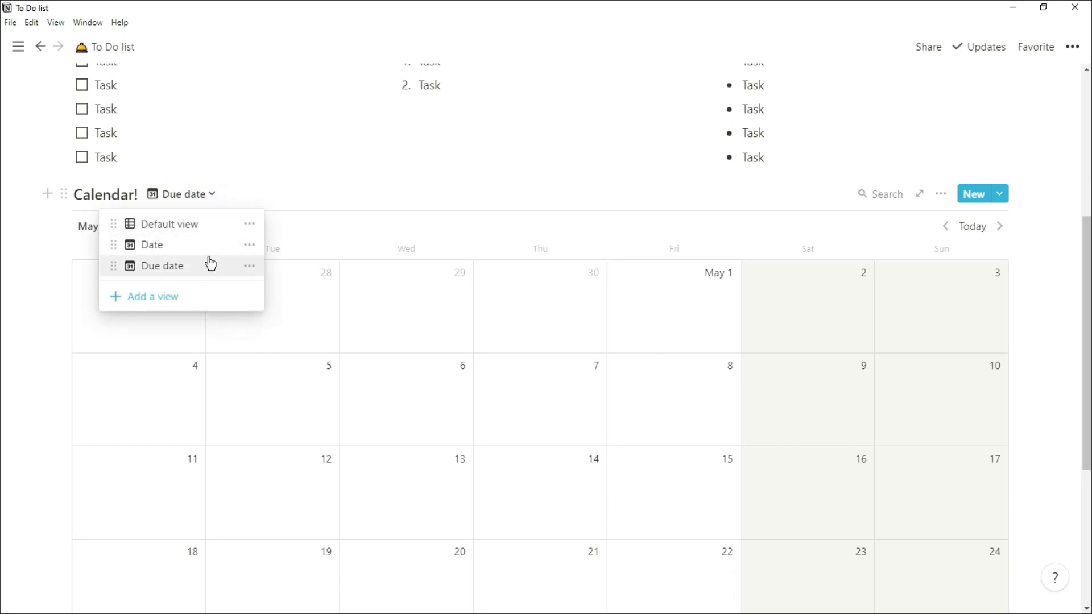
click(209, 245)
scroll(329, 324, down, 5)
click(941, 121)
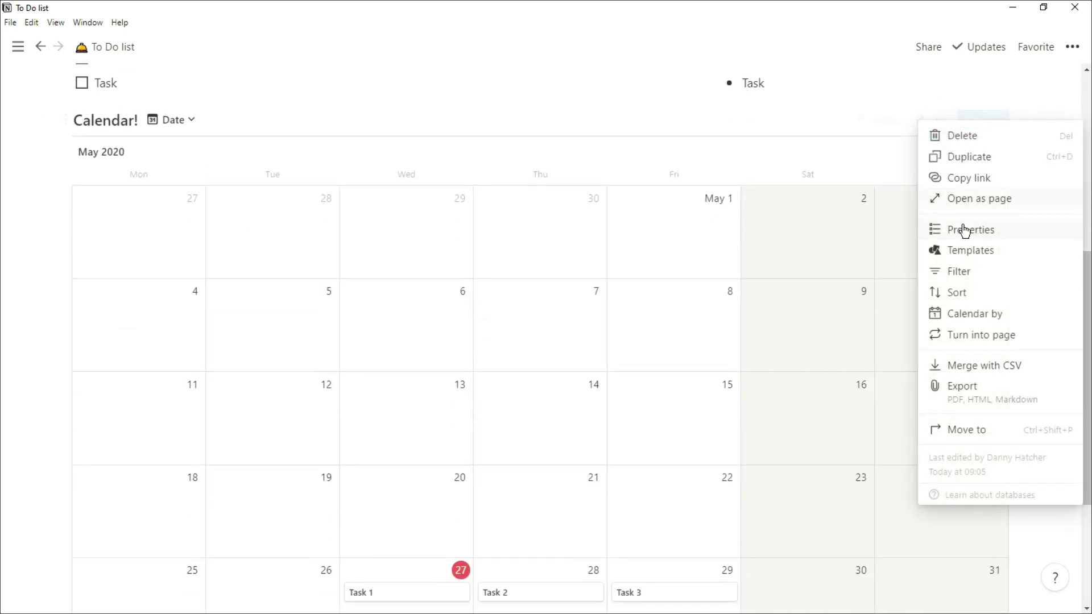
click(965, 229)
click(913, 178)
click(896, 199)
click(913, 220)
click(913, 198)
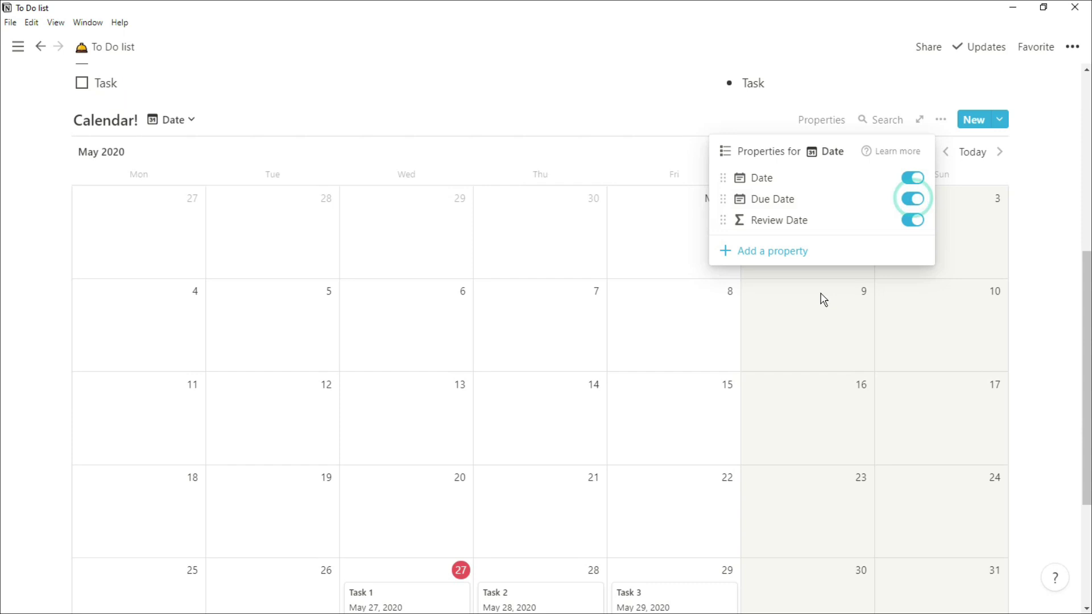
click(821, 298)
scroll(634, 383, down, 3)
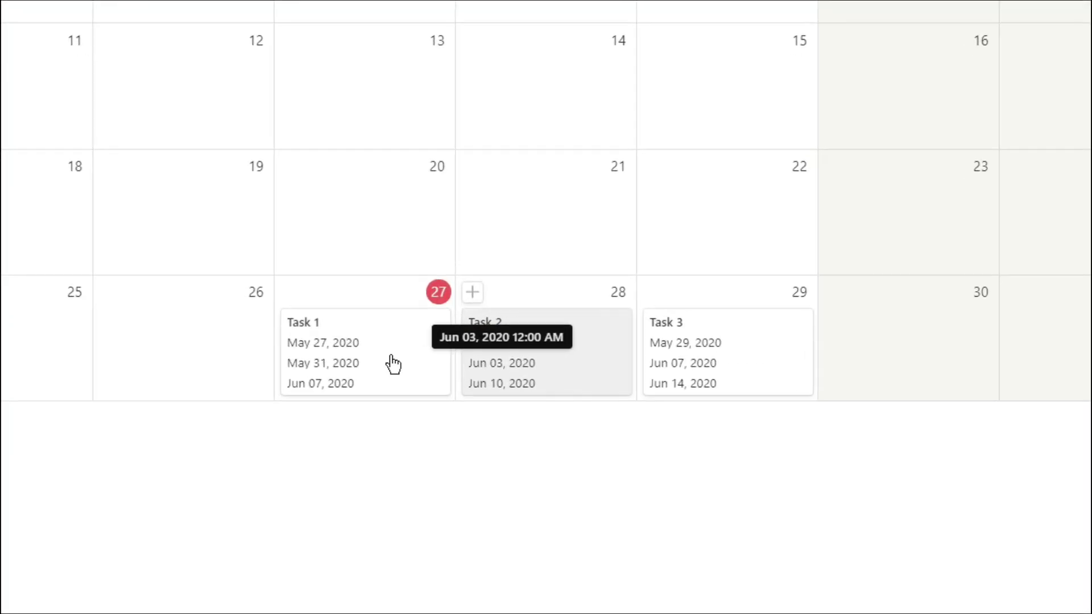
Keep Task 1 starting May 27 and move Task 2 to start on May 30.
drag(413, 405, 236, 402)
drag(125, 333, 349, 336)
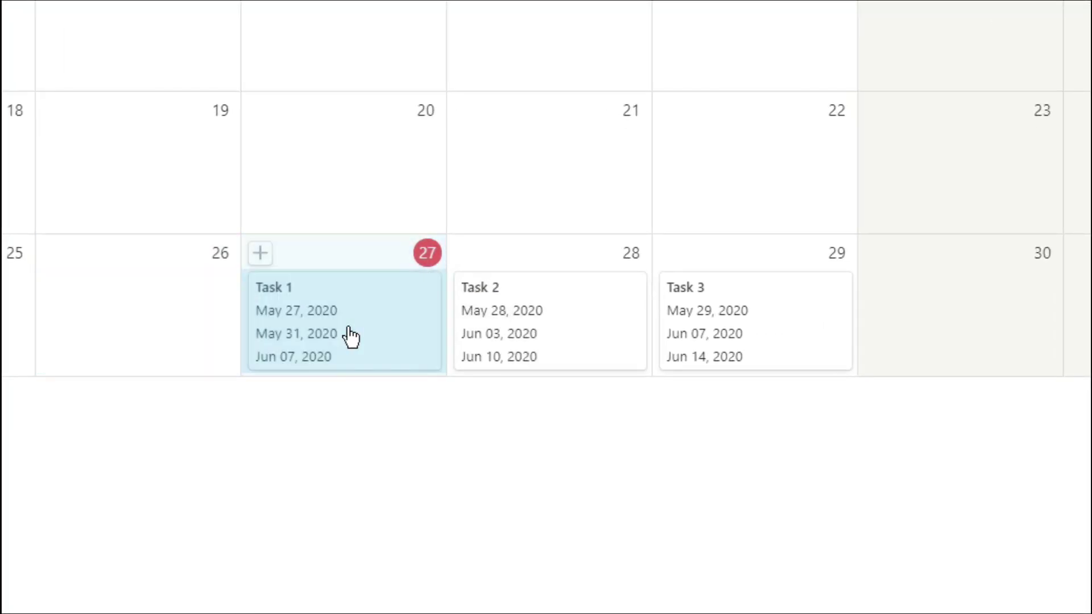
drag(507, 341, 983, 340)
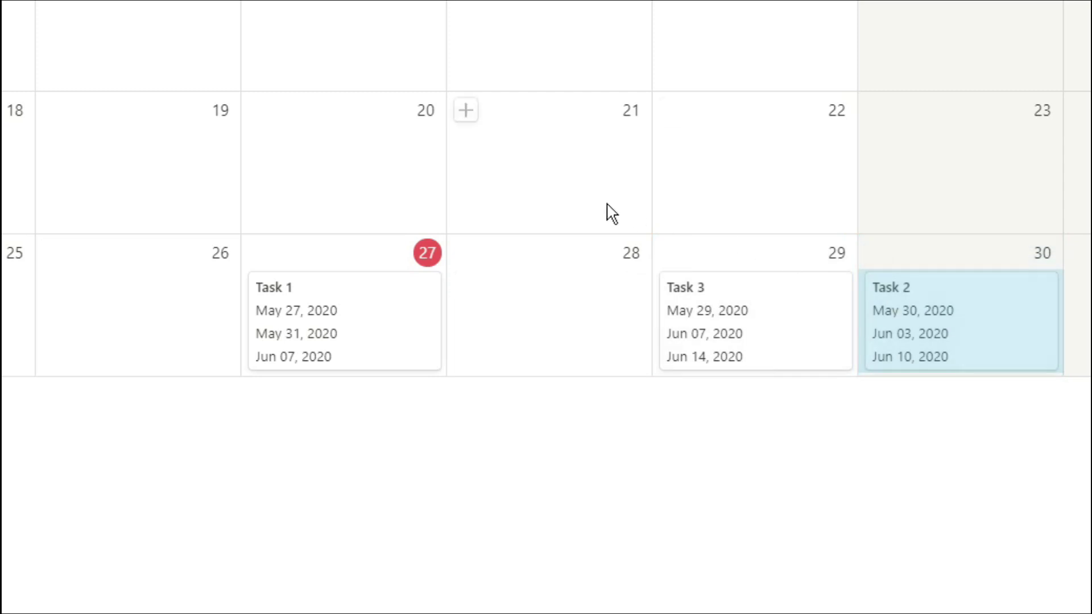
scroll(610, 213, up, 6)
Create a new calendar view named 'Review'.
click(48, 22)
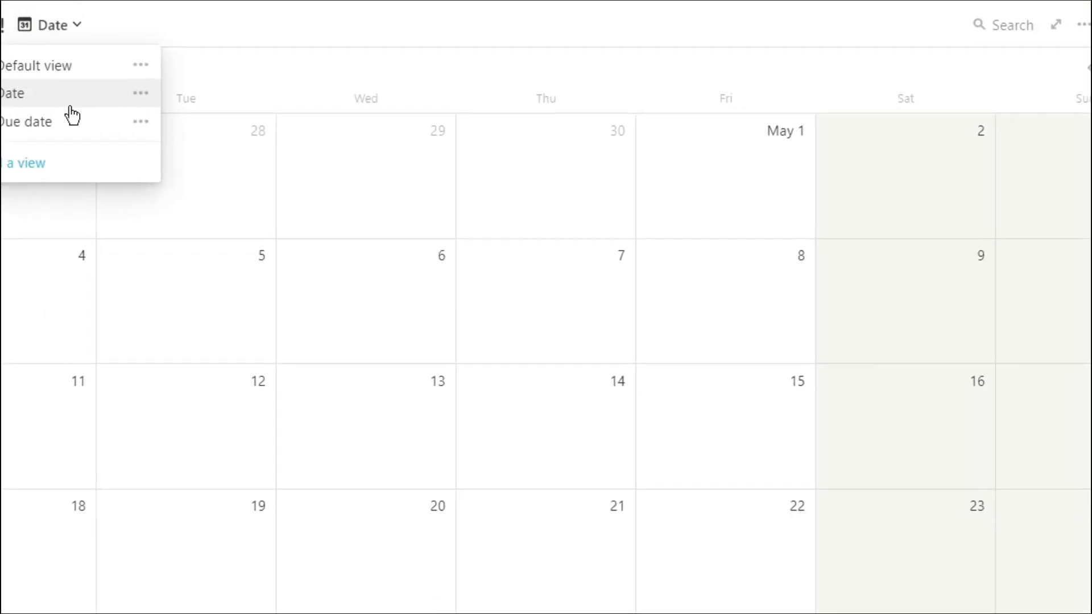
click(156, 250)
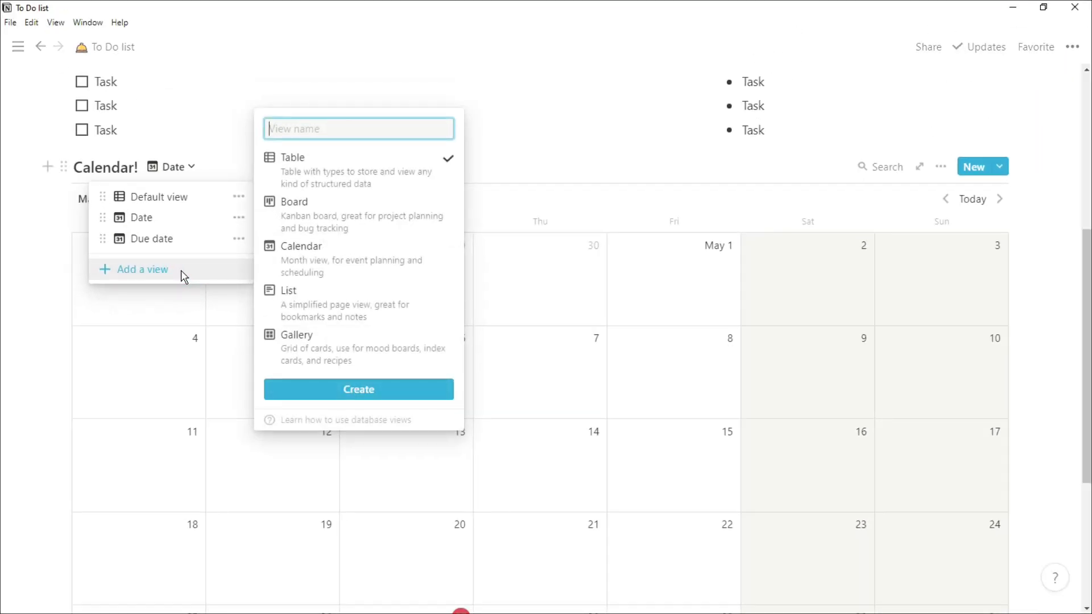
text(Review)
click(321, 261)
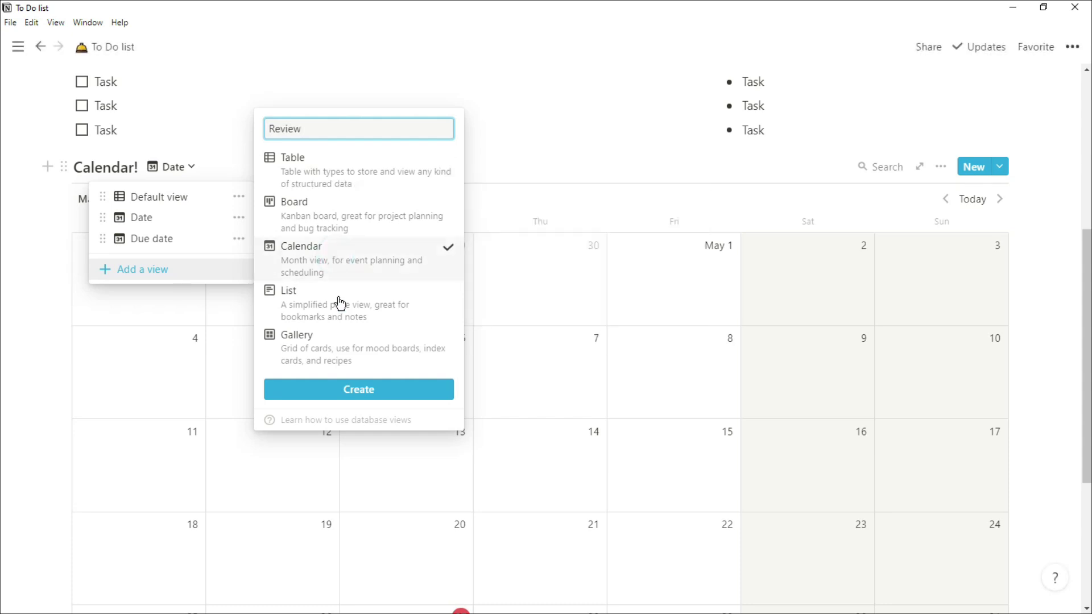
click(349, 391)
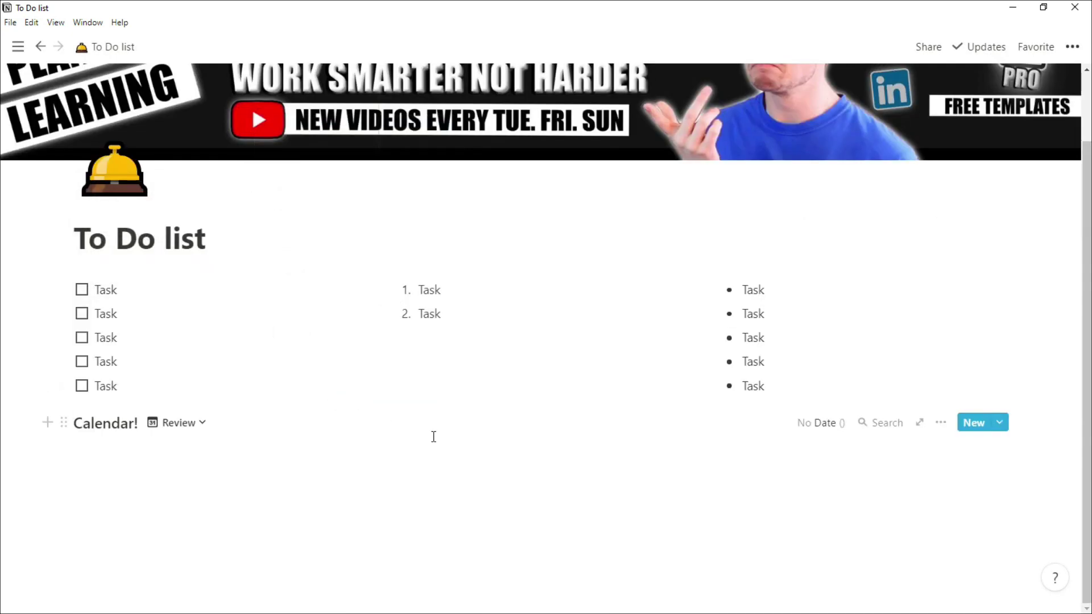
Set the Review view to place tasks by Review Date.
scroll(434, 437, down, 5)
click(940, 167)
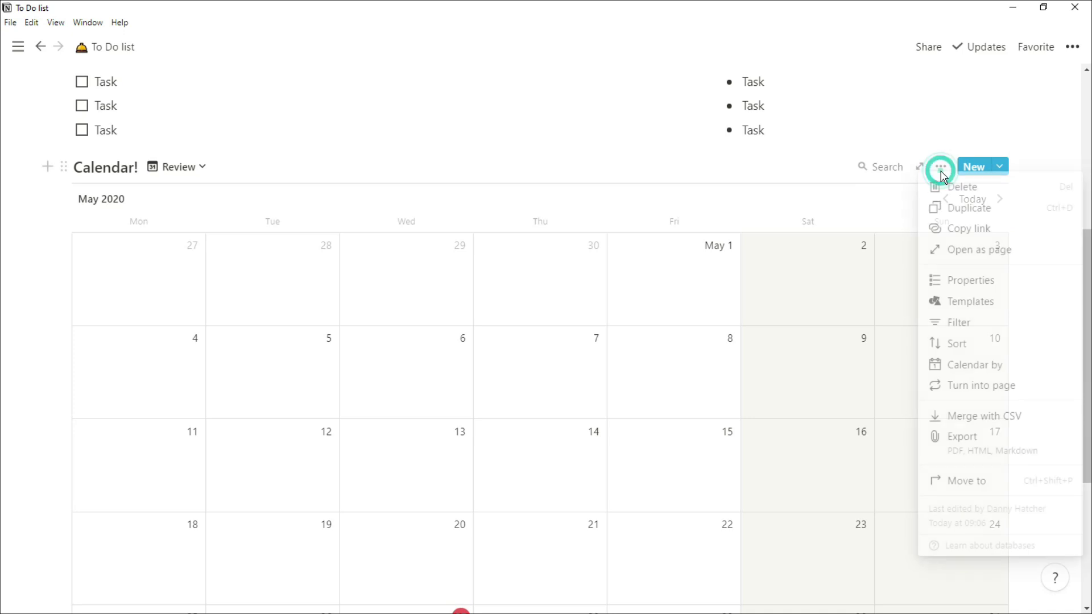
click(962, 365)
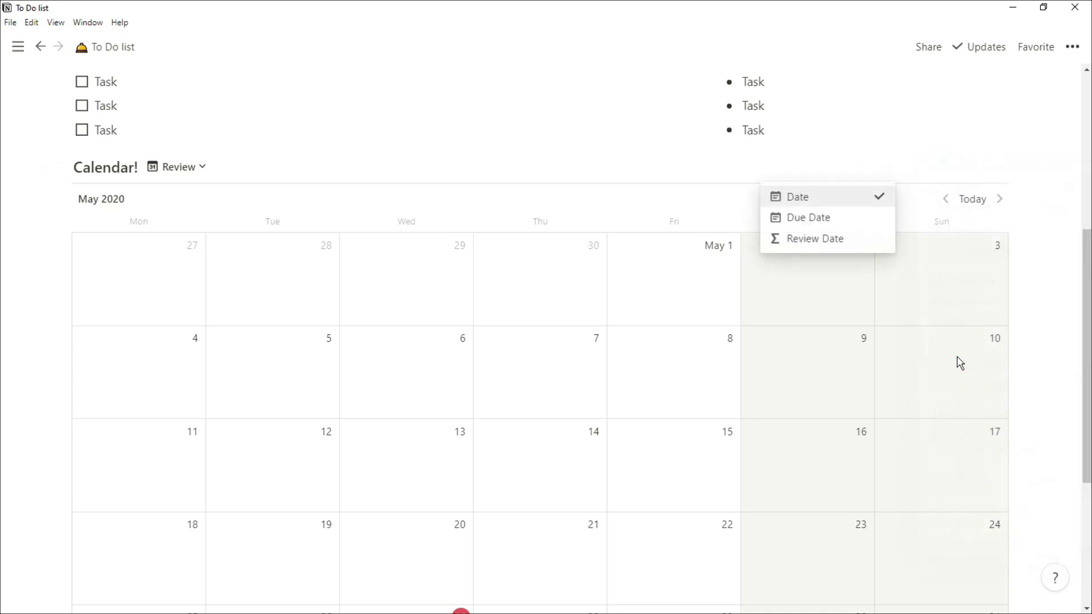
click(836, 239)
Go to June 2020 and drag Task 2 off the calendar onto the page.
scroll(630, 418, down, 2)
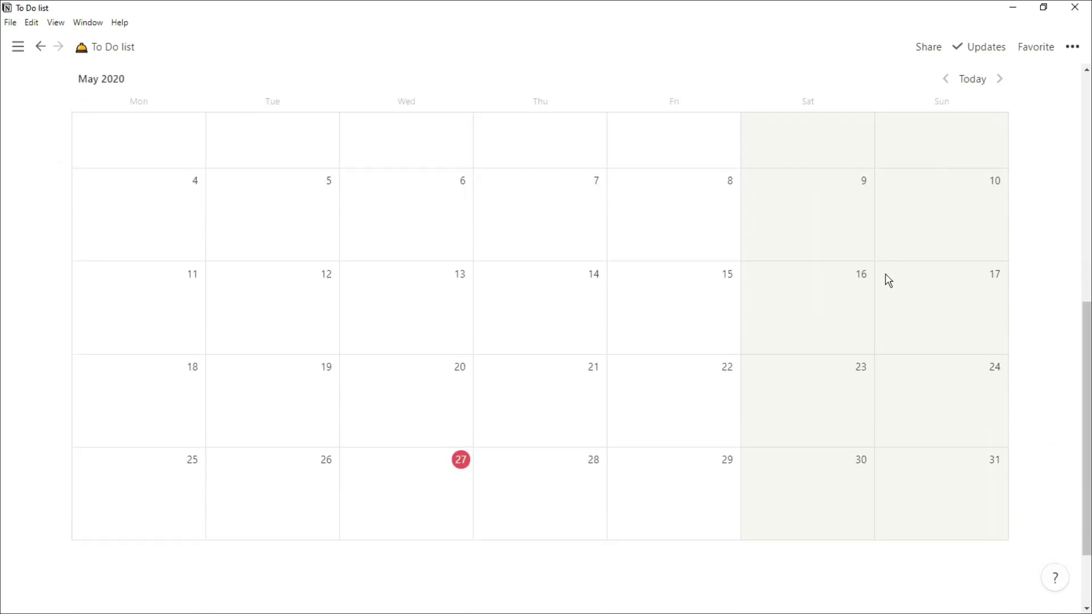
scroll(889, 281, up, 2)
click(1001, 178)
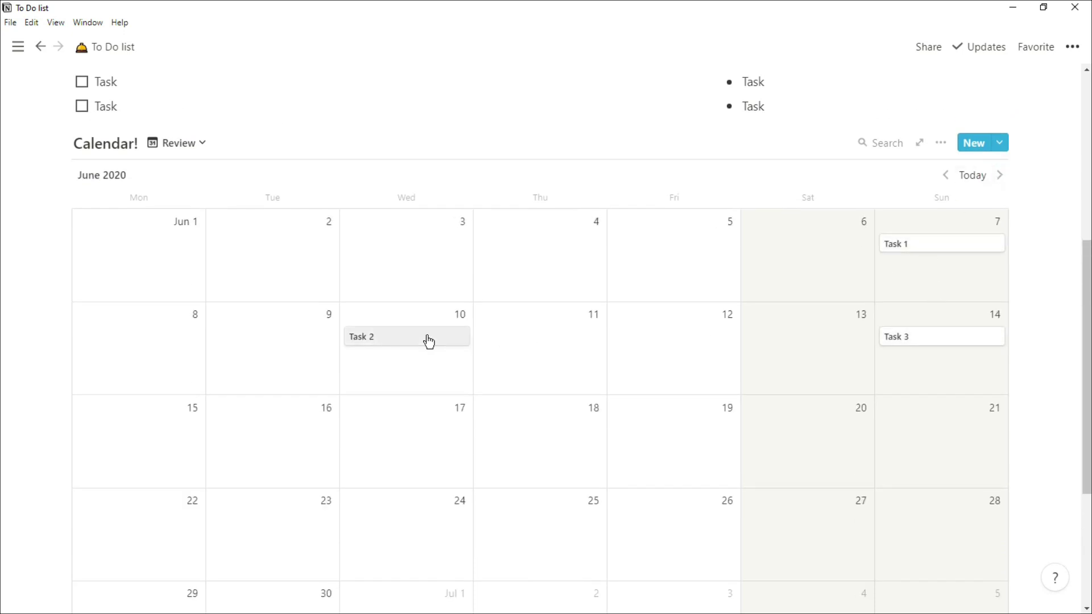
drag(452, 344, 424, 490)
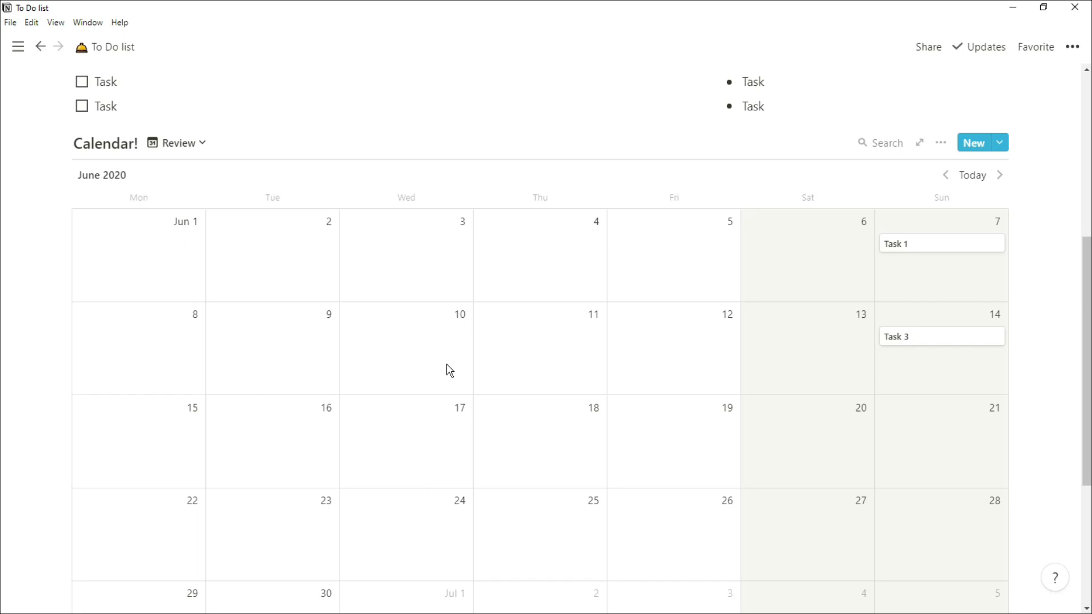
Switch the Calendar to its default table view and drag Task 2 back into the table.
click(206, 150)
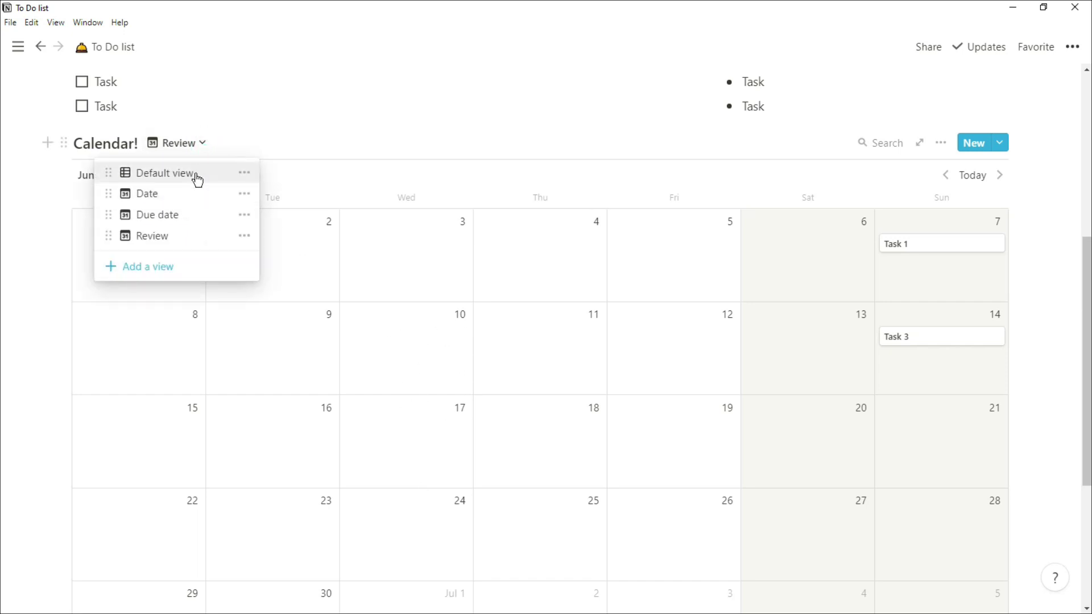
click(195, 174)
scroll(216, 210, down, 2)
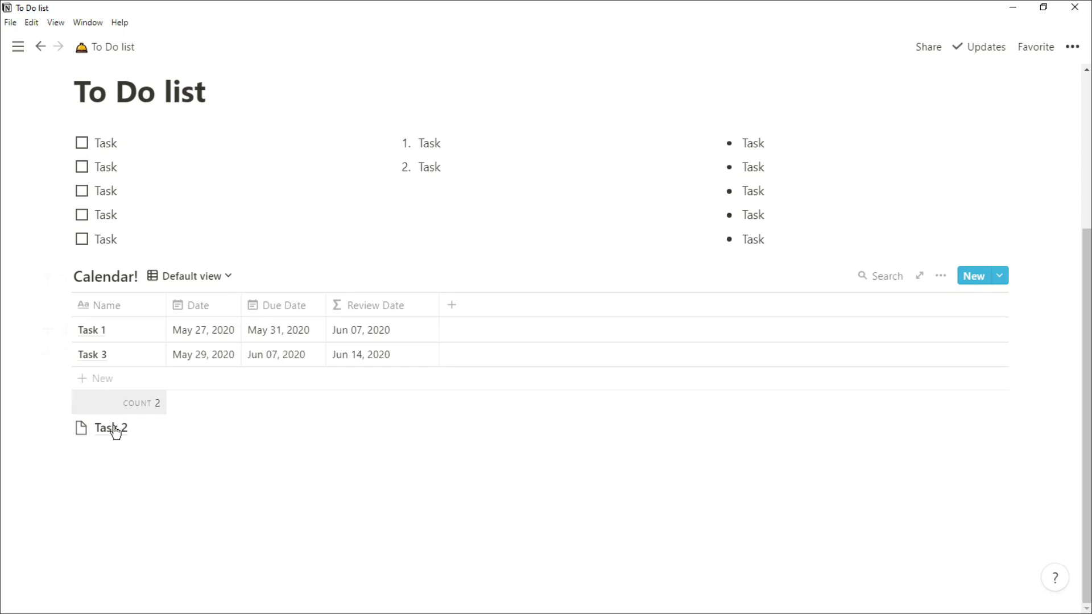
drag(65, 428, 80, 380)
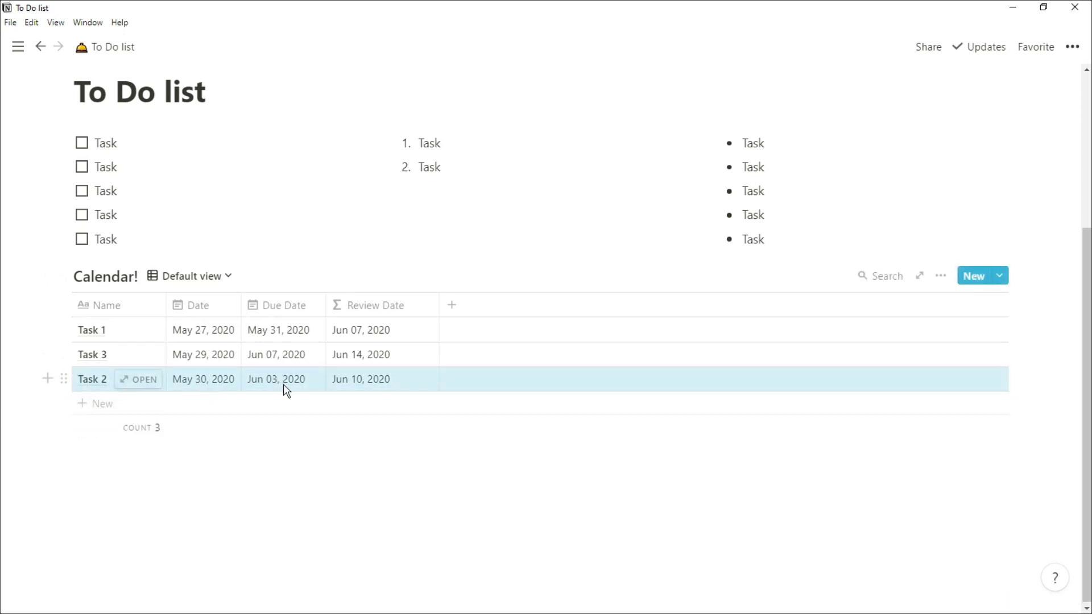